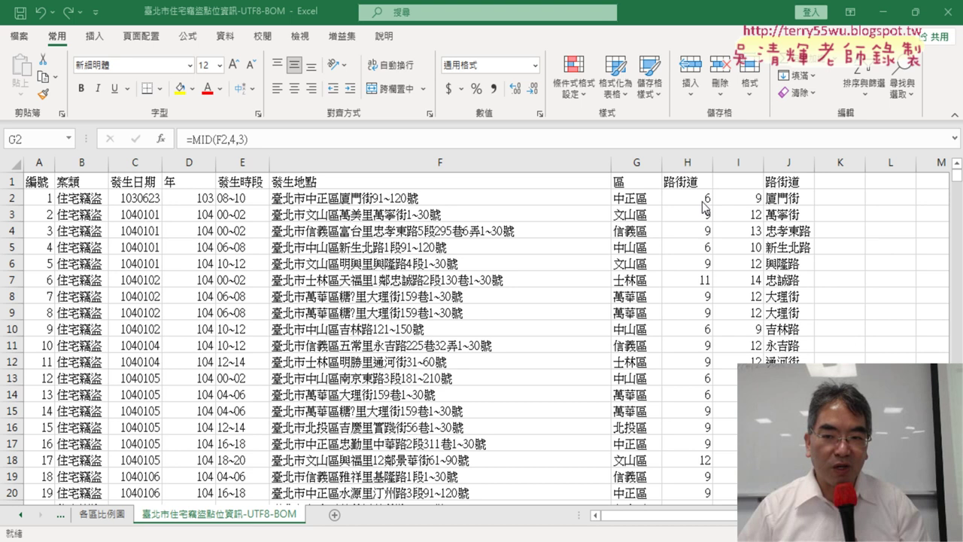
Clear the contents of helper columns I and J, then select H2 to view its position formula
{"action": "left_click", "coordinate": [798, 205]}
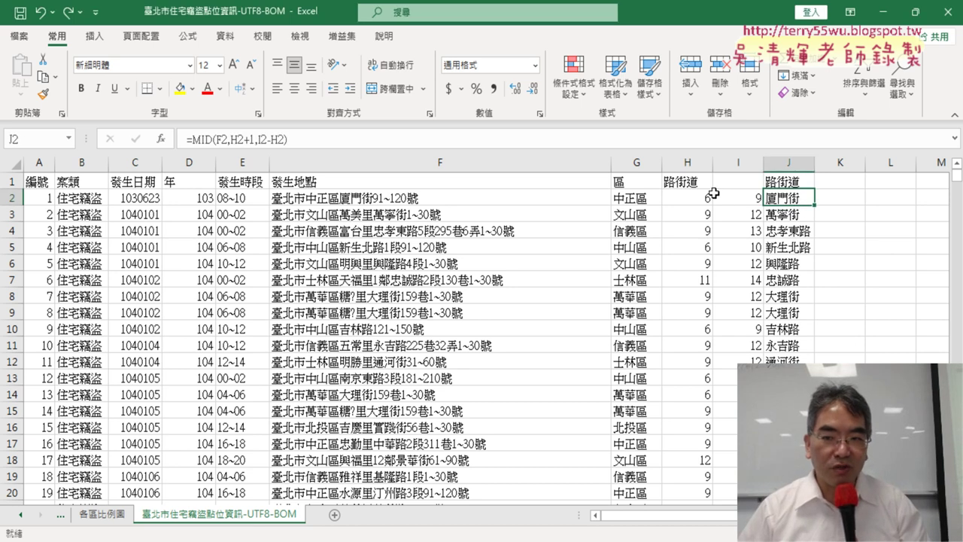
{"action": "left_click_drag", "start_coordinate": [741, 163], "coordinate": [783, 183]}
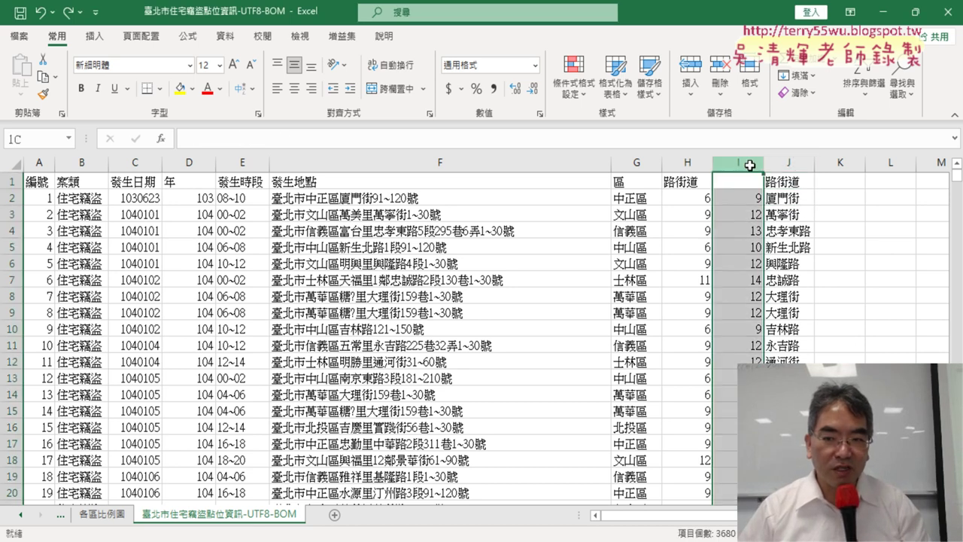
{"action": "right_click", "coordinate": [771, 238]}
{"action": "left_click", "coordinate": [817, 359]}
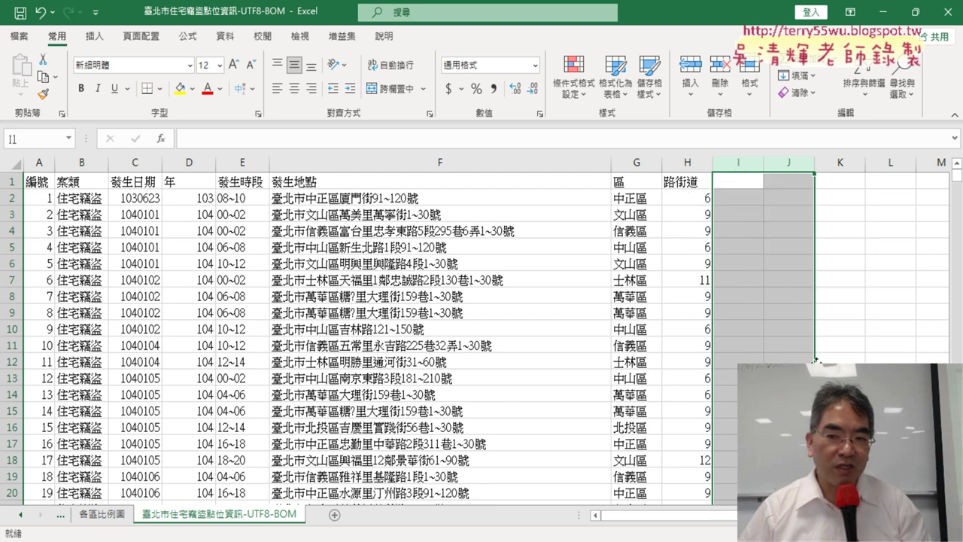
{"action": "left_click", "coordinate": [688, 199]}
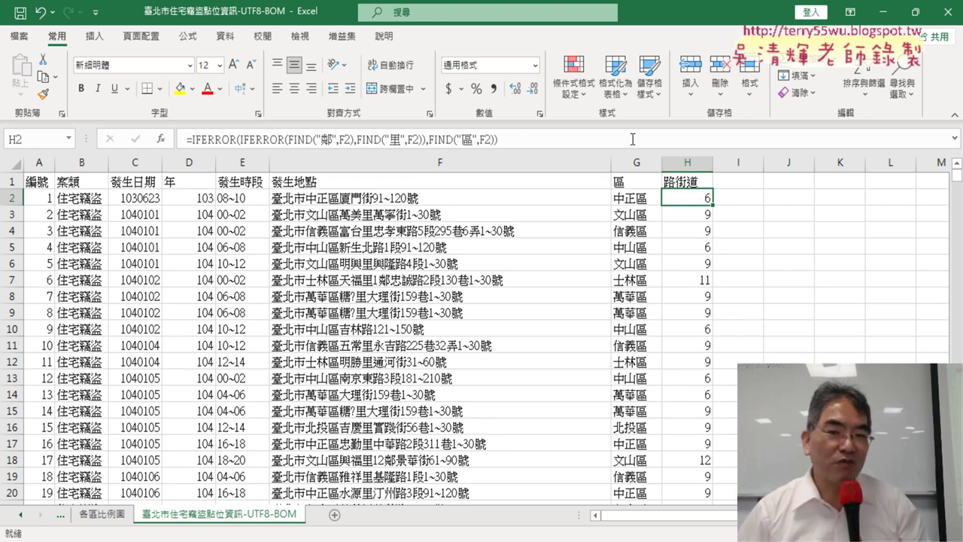
Cut H2's position formula from the formula bar, leaving only the equals sign
{"action": "left_click_drag", "start_coordinate": [498, 139], "coordinate": [197, 141]}
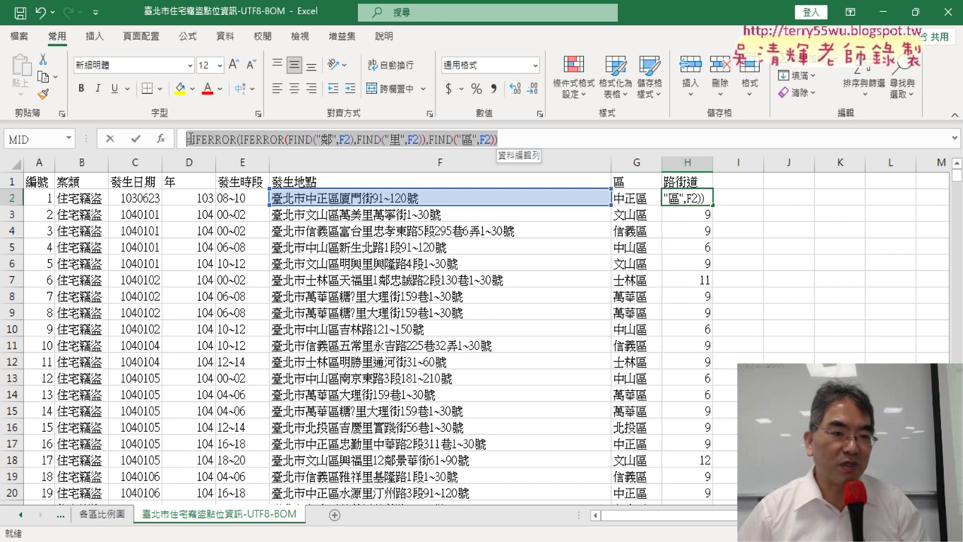
{"action": "right_click", "coordinate": [243, 138]}
{"action": "left_click", "coordinate": [262, 145]}
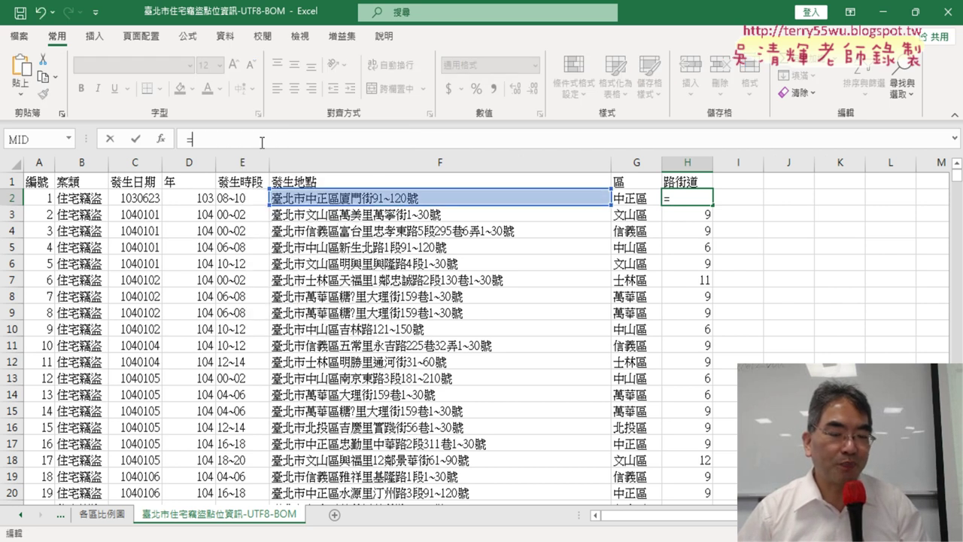
Insert the MID function into H2 and move its arguments dialog aside
{"action": "left_click", "coordinate": [167, 140]}
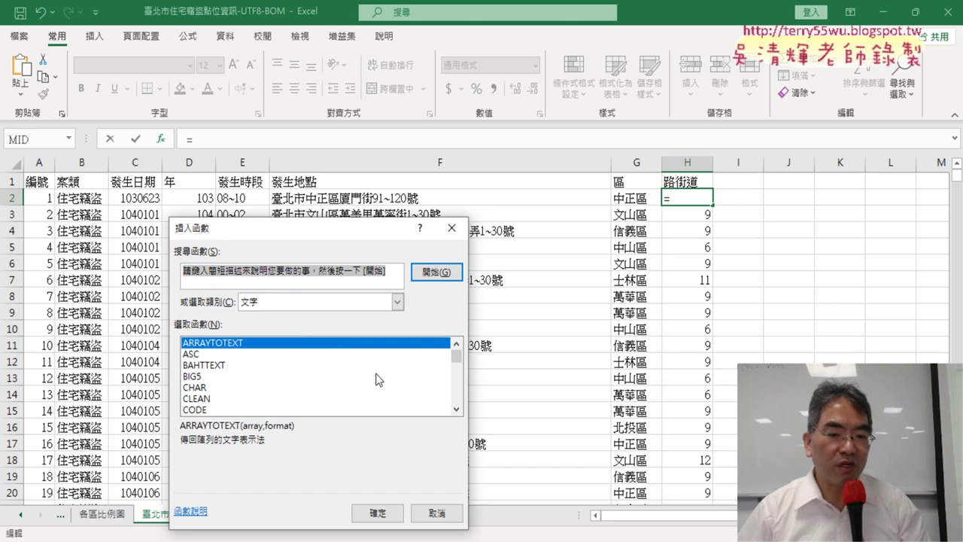
{"action": "left_click", "coordinate": [456, 409]}
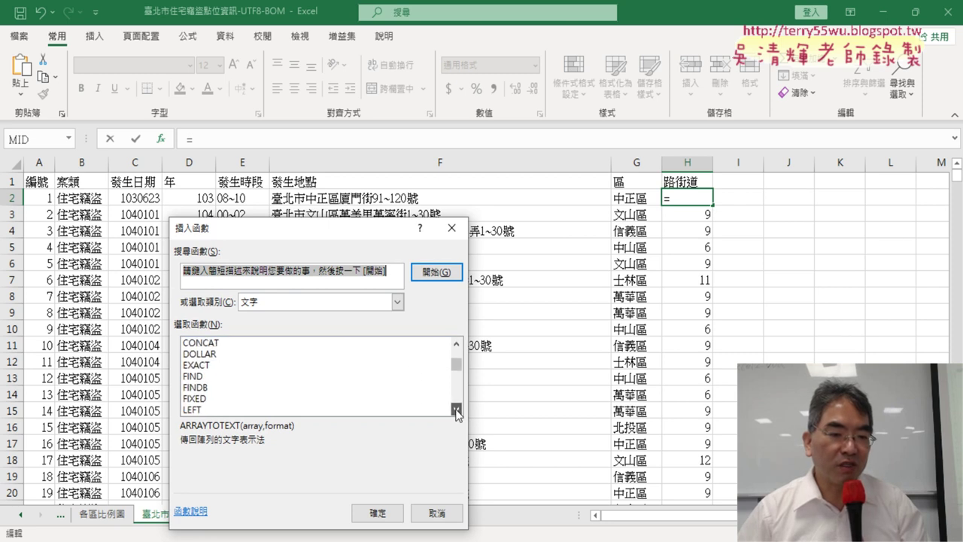
{"action": "left_click", "coordinate": [456, 409]}
{"action": "left_click", "coordinate": [456, 410]}
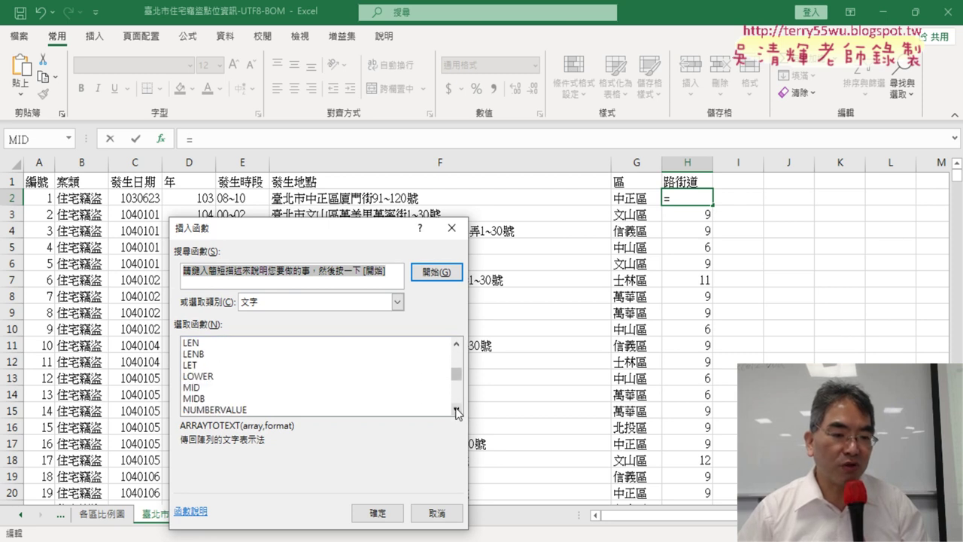
{"action": "double_click", "coordinate": [248, 387]}
{"action": "mouse_move", "coordinate": [335, 291]}
{"action": "left_mouse_down"}
{"action": "mouse_move", "coordinate": [420, 112]}
{"action": "mouse_move", "coordinate": [443, 286]}
{"action": "left_mouse_up"}
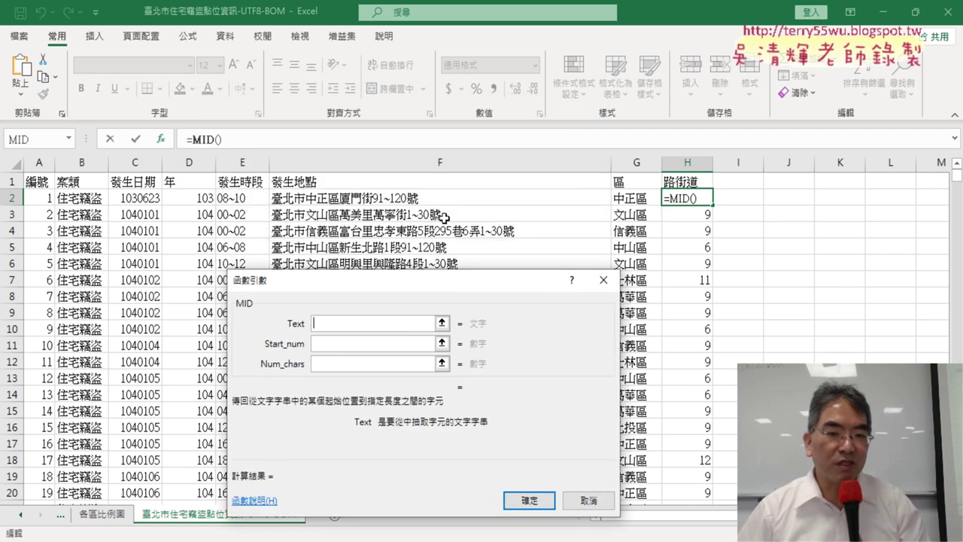
Fill MID's arguments: Text F2, Start_num the pasted position formula +1, Num_chars the pasted formula
{"action": "left_click", "coordinate": [370, 198]}
{"action": "left_click", "coordinate": [341, 343]}
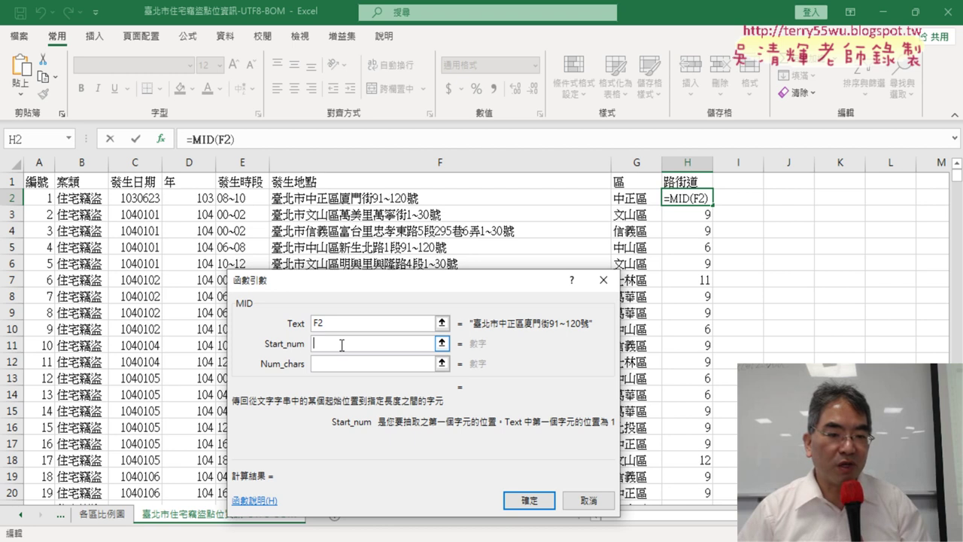
{"action": "right_click", "coordinate": [338, 345]}
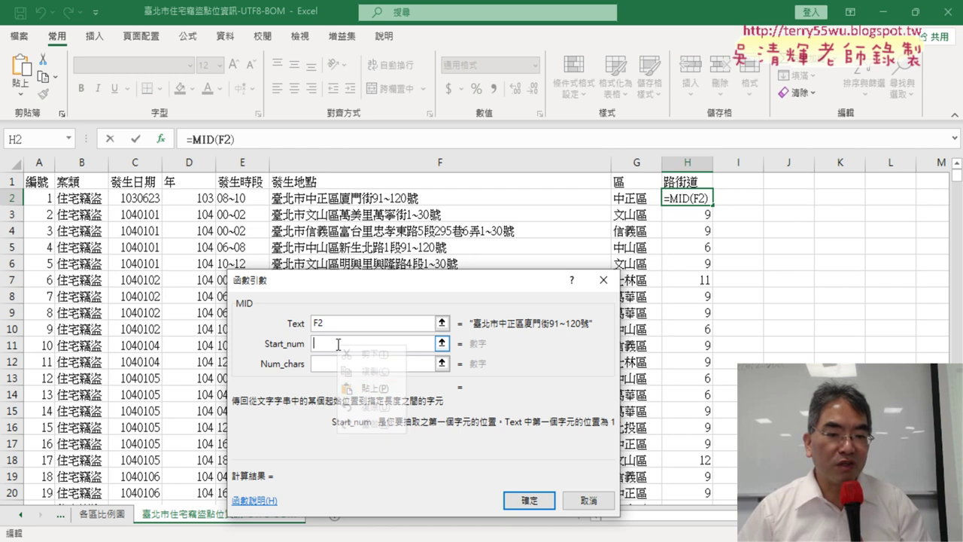
{"action": "left_click", "coordinate": [373, 389]}
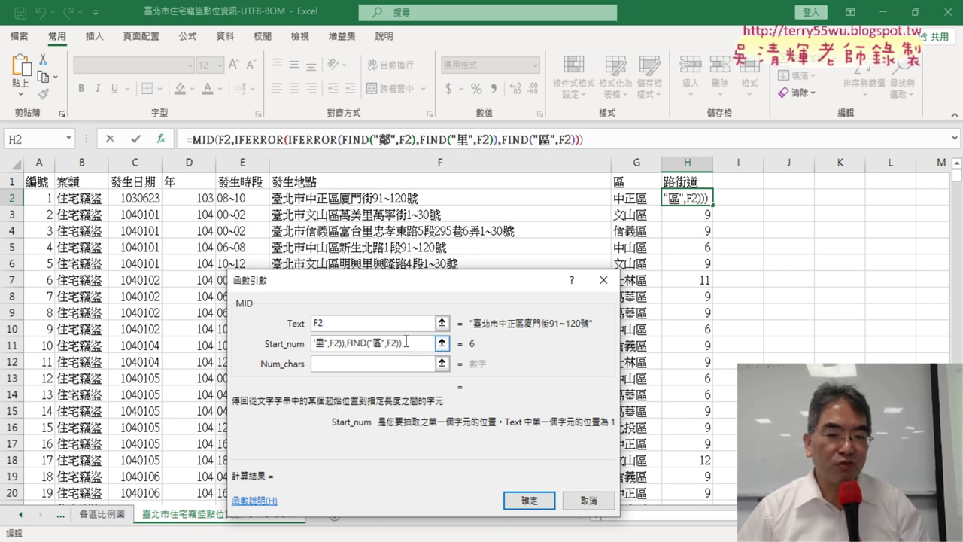
{"action": "type", "text": "+1"}
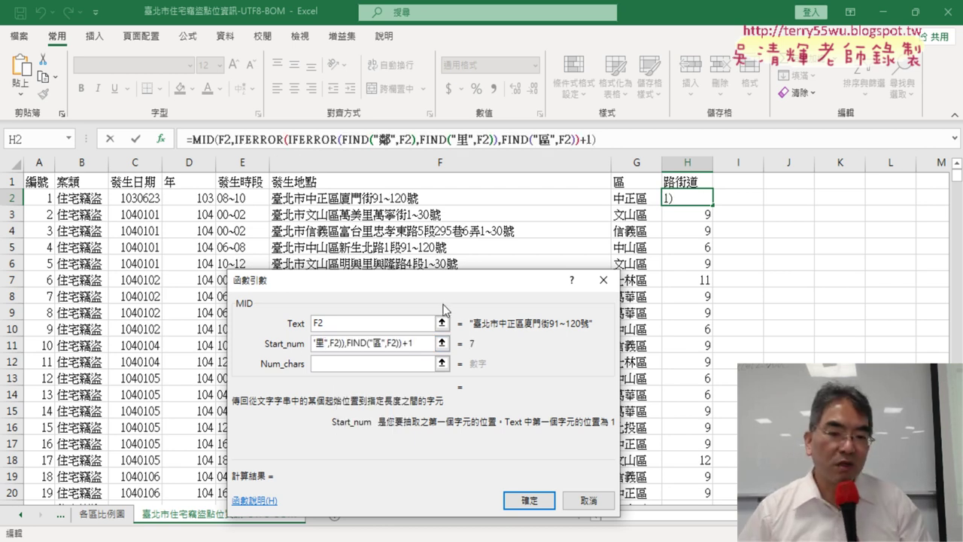
{"action": "left_click", "coordinate": [356, 364]}
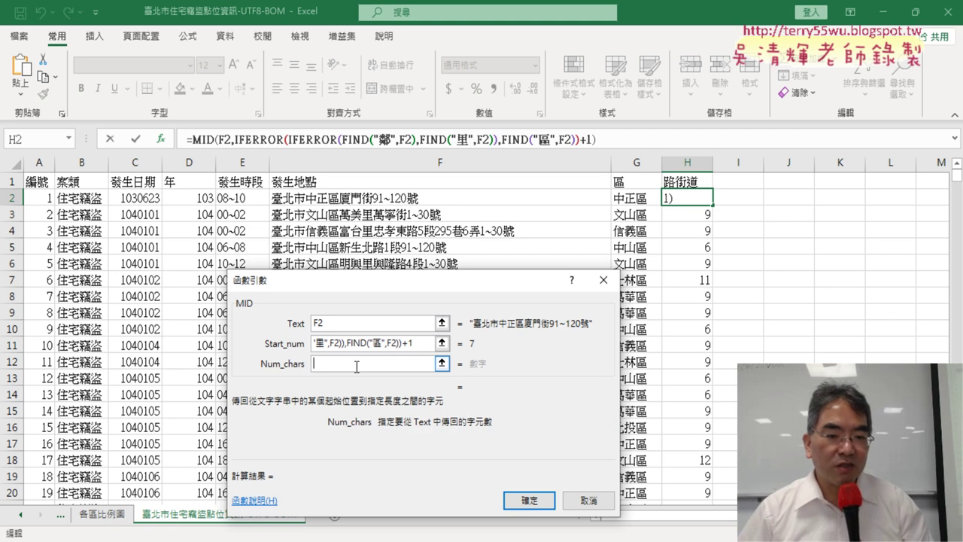
{"action": "right_click", "coordinate": [343, 365]}
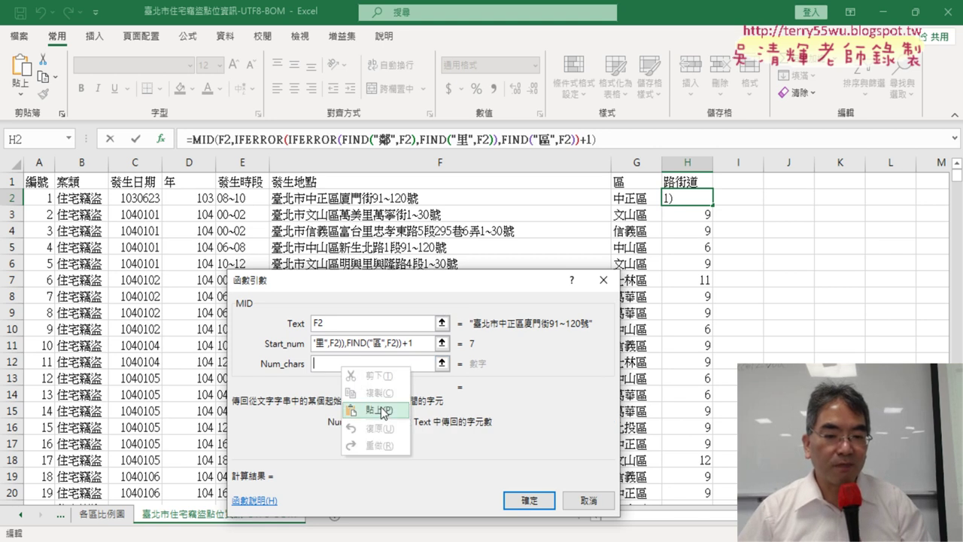
{"action": "left_click", "coordinate": [383, 410]}
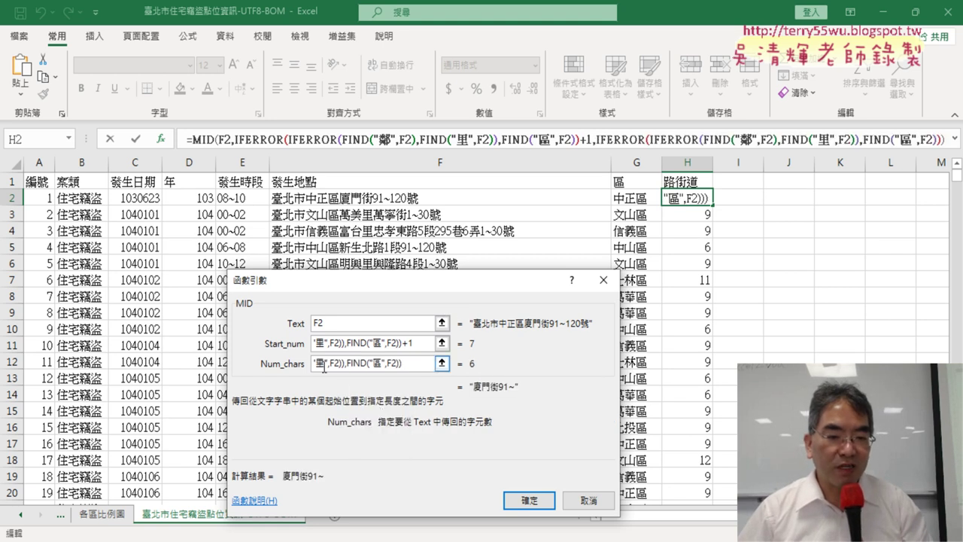
Change the Num_chars FIND search characters to 路, 街 and 道
{"action": "key", "text": "Home"}
{"action": "left_click", "coordinate": [382, 364]}
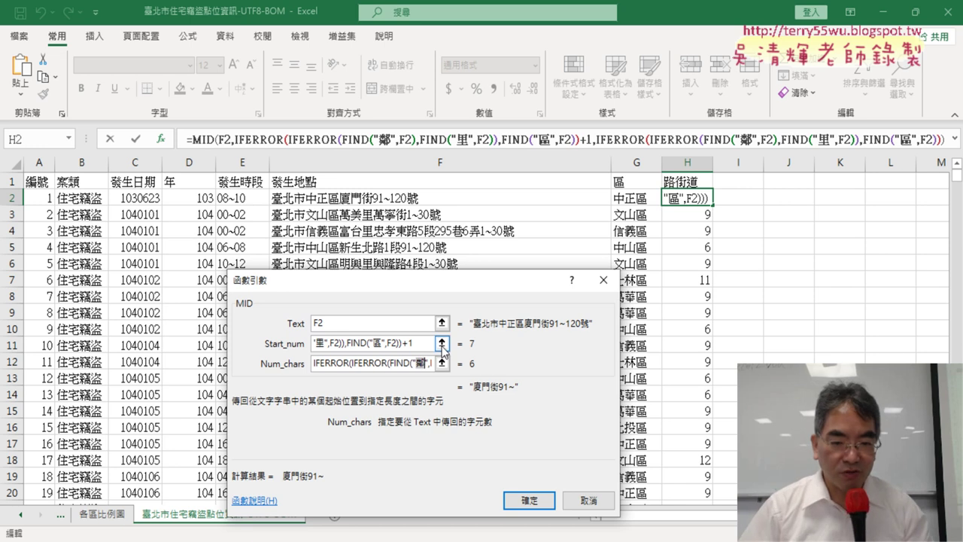
{"action": "type", "text": "ㄌ"}
{"action": "type", "text": "路"}
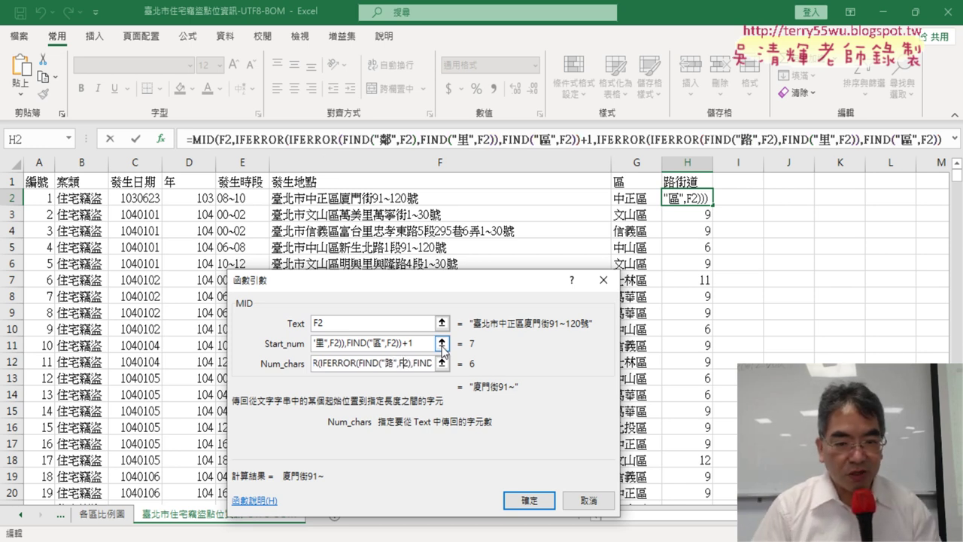
{"action": "key", "text": "Right"}
{"action": "key", "text": "Right"}
{"action": "key", "text": "Right"}
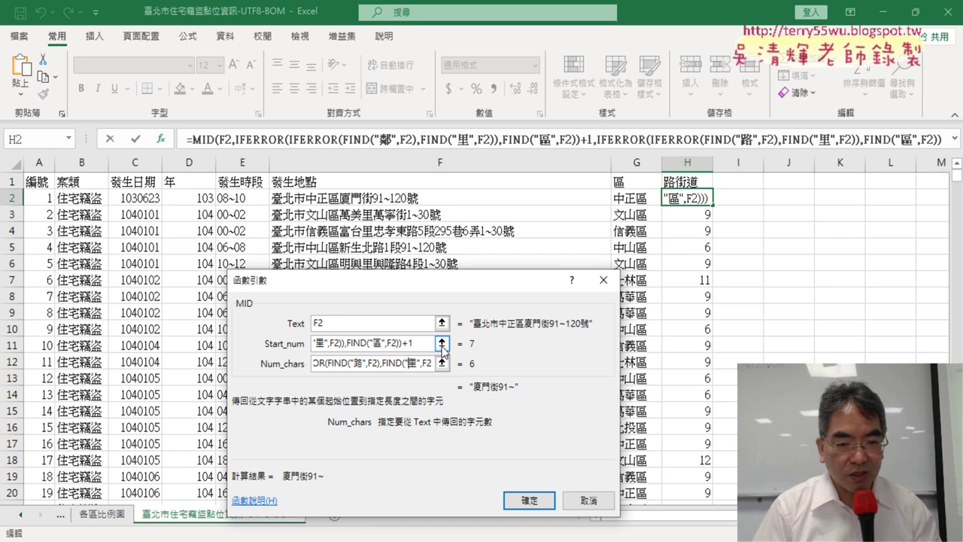
{"action": "type", "text": "ㄌ"}
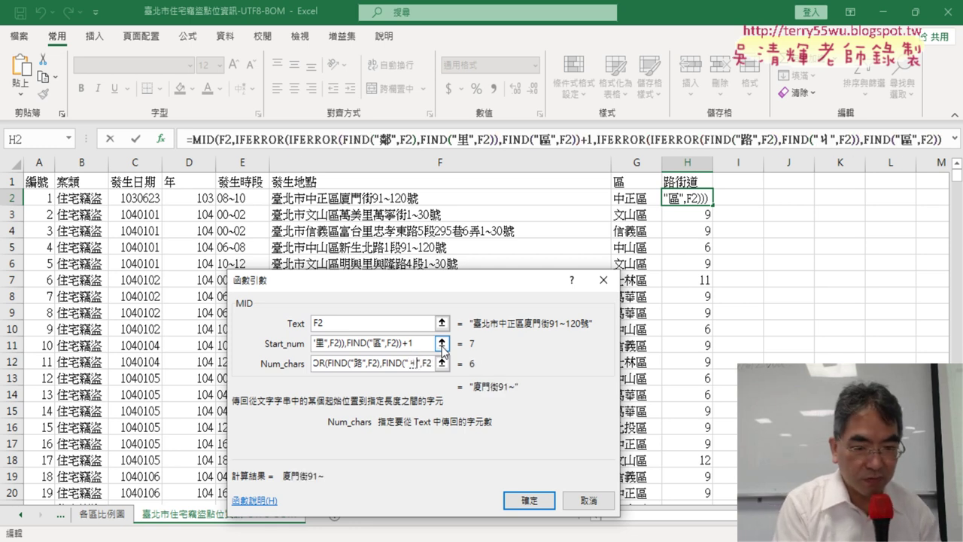
{"action": "type", "text": "接"}
{"action": "key", "text": "Down"}
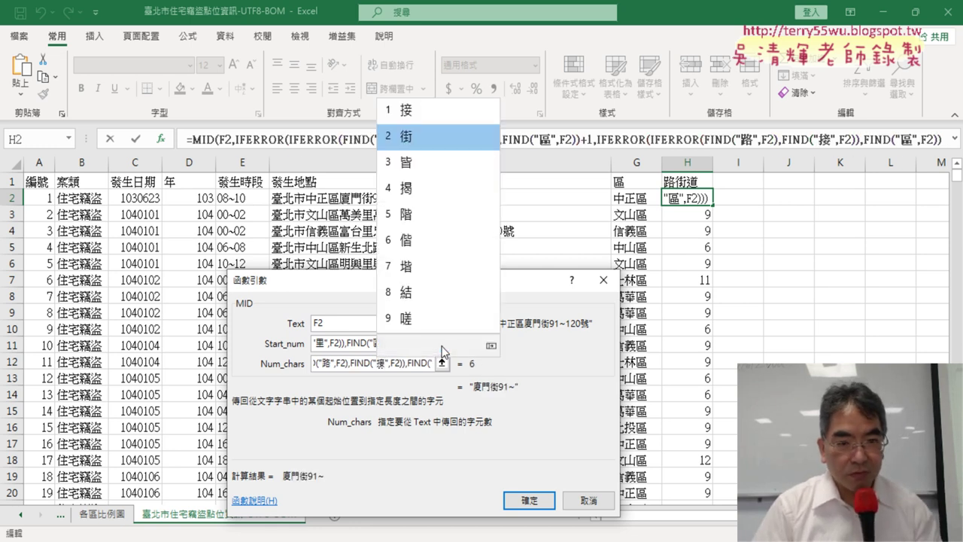
{"action": "key", "text": "Return"}
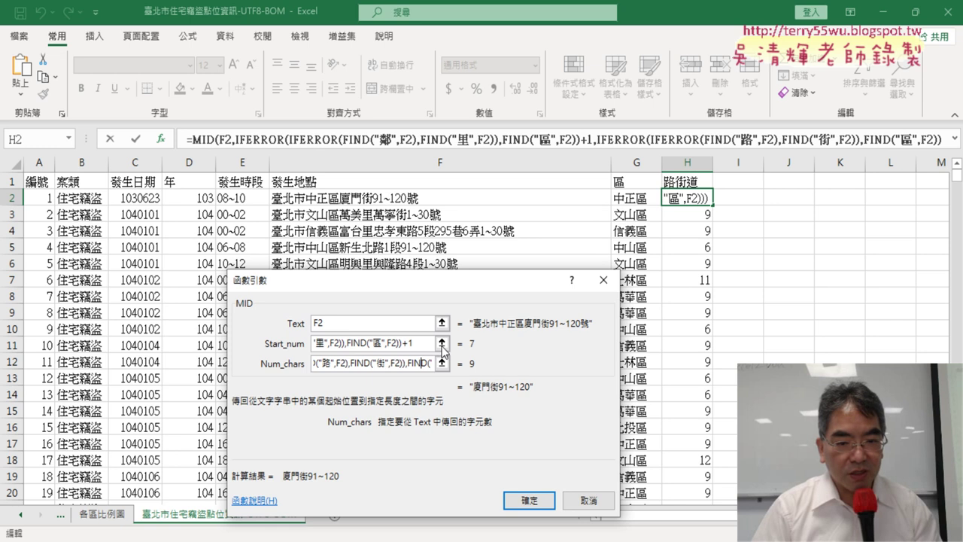
{"action": "key", "text": "Right"}
{"action": "key", "text": "BackSpace"}
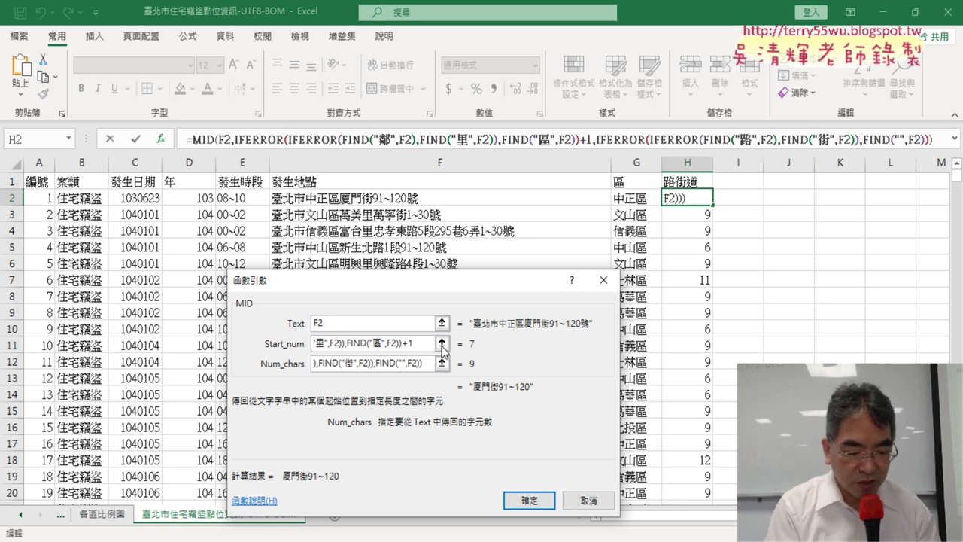
{"action": "type", "text": "ㄉㄠ"}
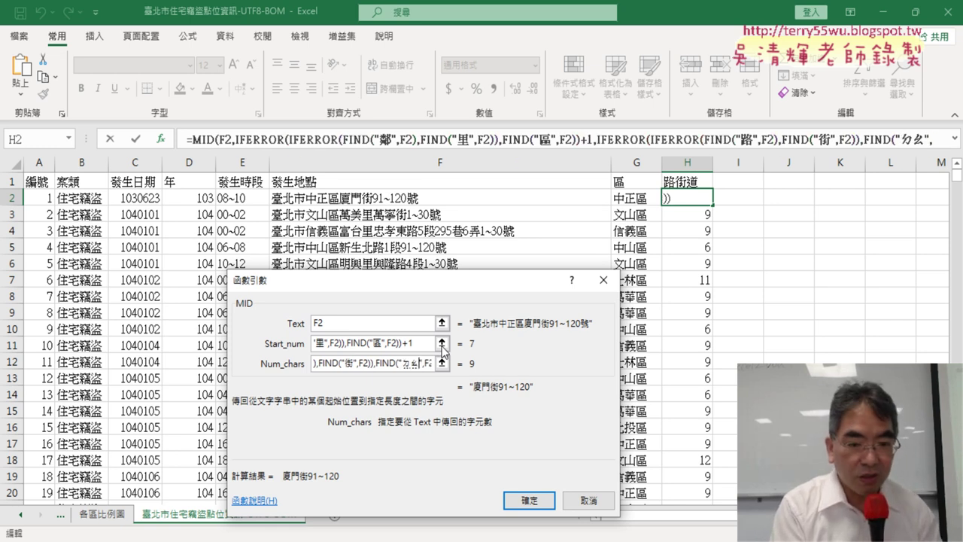
{"action": "type", "text": "4"}
{"action": "key", "text": "Down"}
{"action": "key", "text": "Down"}
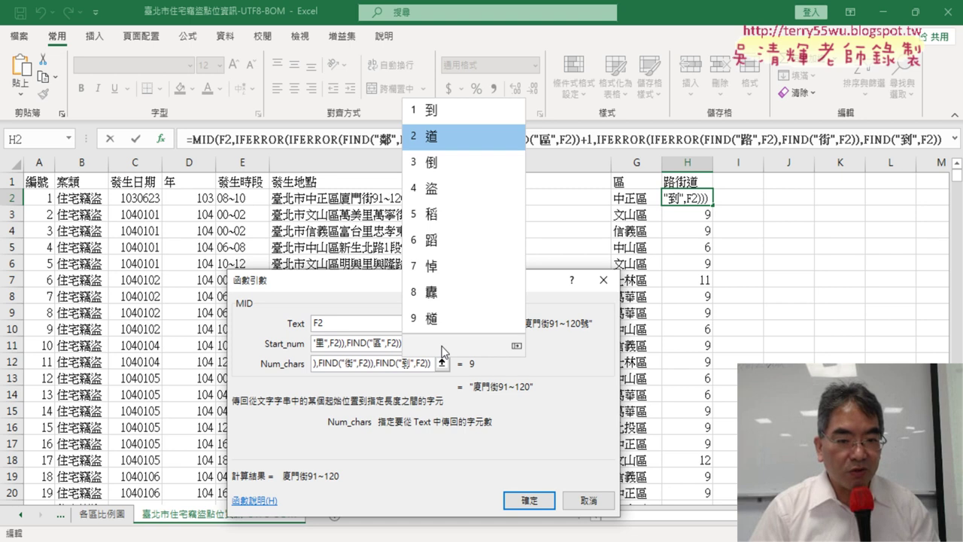
{"action": "key", "text": "Return"}
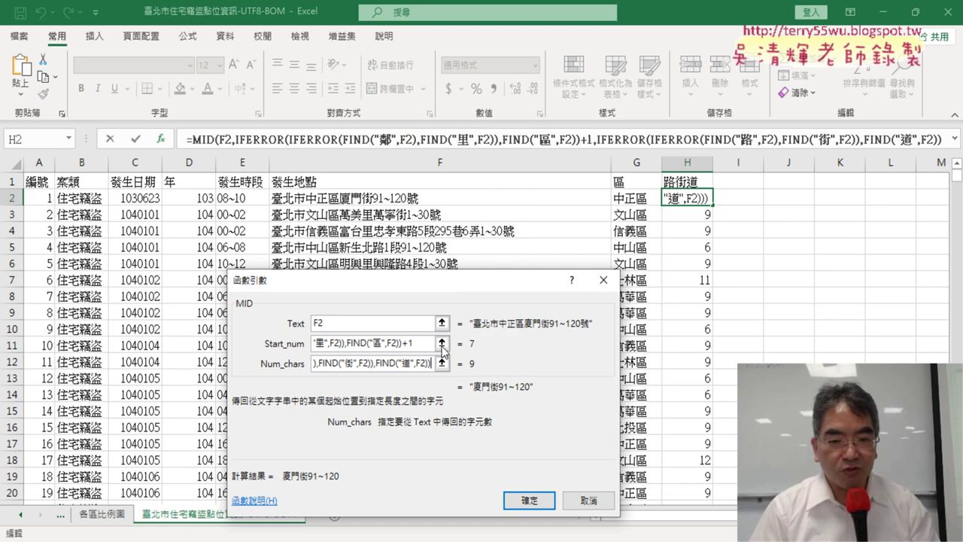
Subtract the start-position IFERROR expression in Num_chars so it evaluates to 3, previewing 廈門街
{"action": "type", "text": "-"}
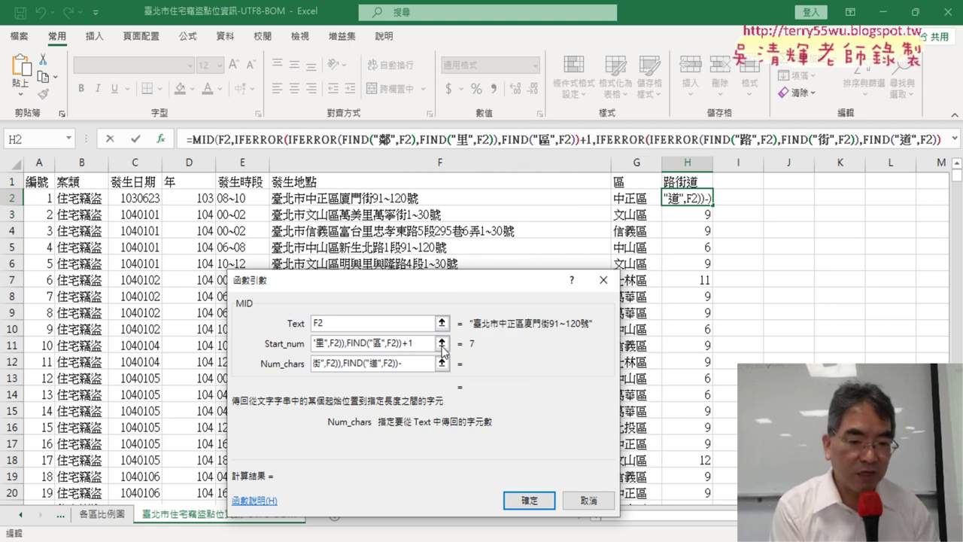
{"action": "key", "text": "ctrl+v"}
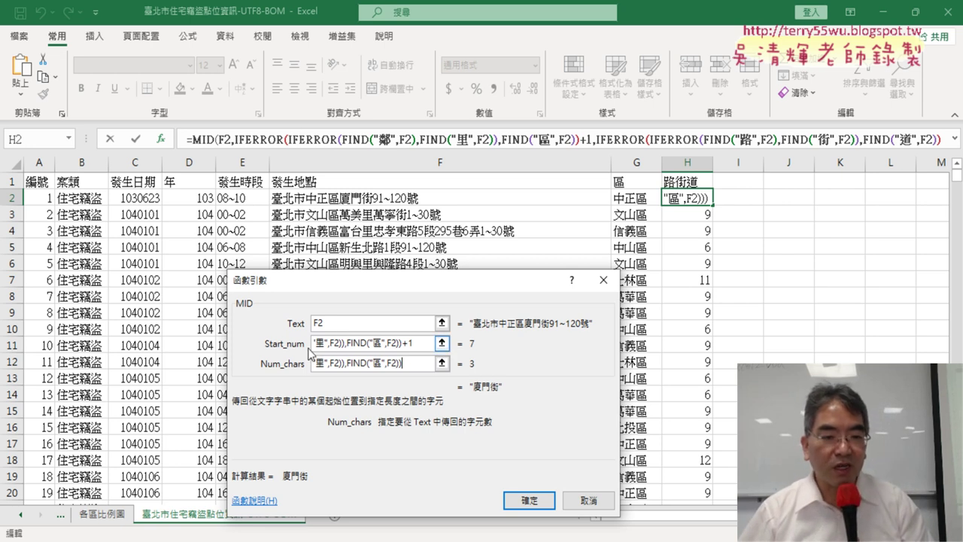
{"action": "left_click_drag", "start_coordinate": [403, 345], "coordinate": [409, 345]}
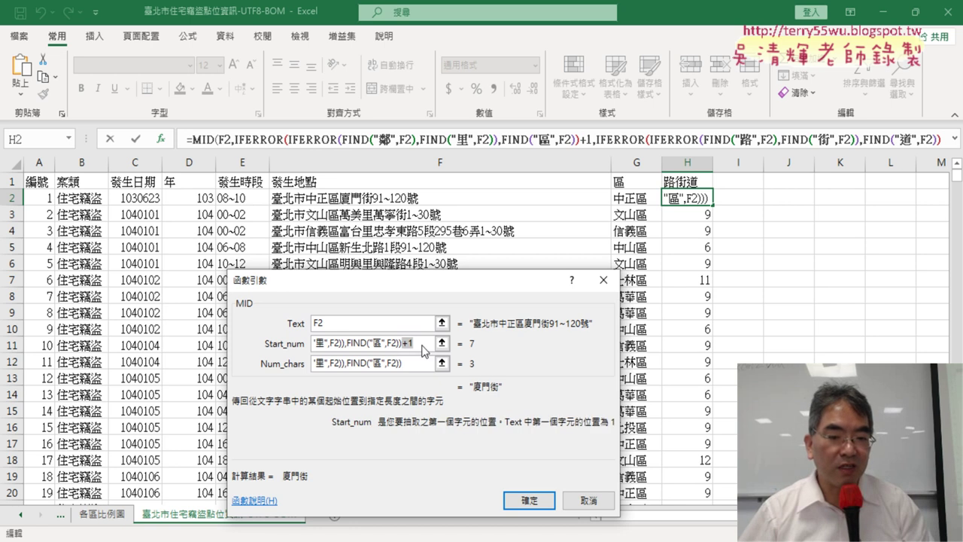
{"action": "left_click", "coordinate": [319, 365]}
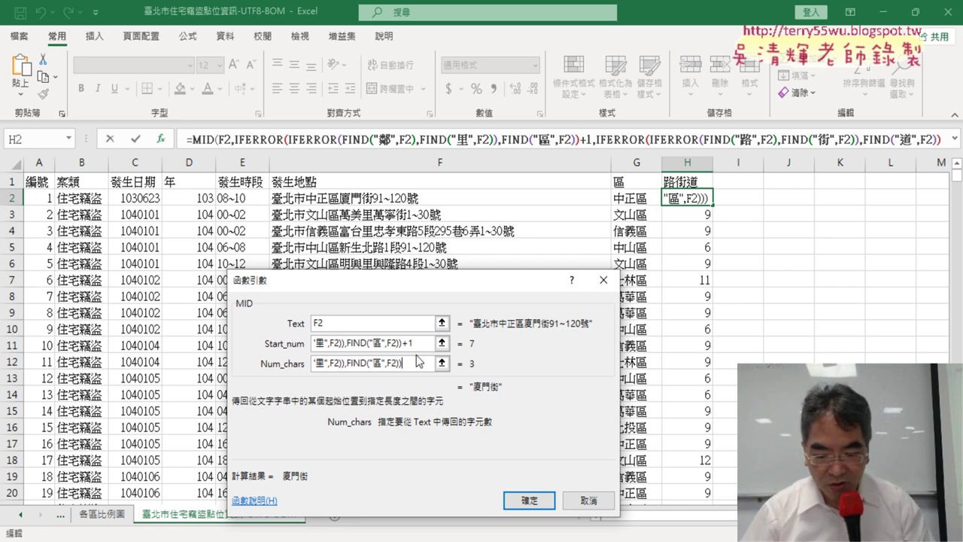
{"action": "key", "text": "Left"}
{"action": "key", "text": "Left"}
{"action": "key", "text": "Left"}
{"action": "key", "text": "Left"}
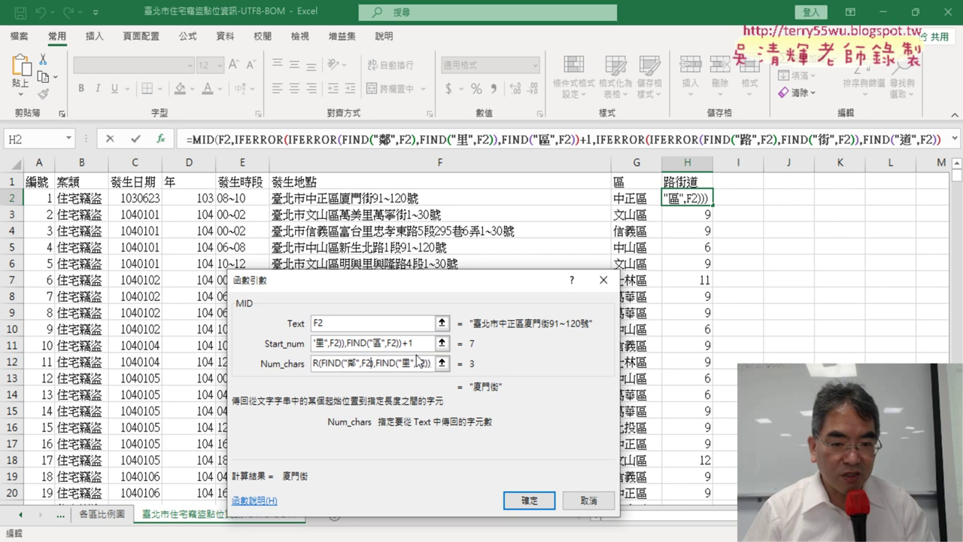
{"action": "key", "text": "Left"}
{"action": "key", "text": "Left"}
{"action": "key", "text": "Left"}
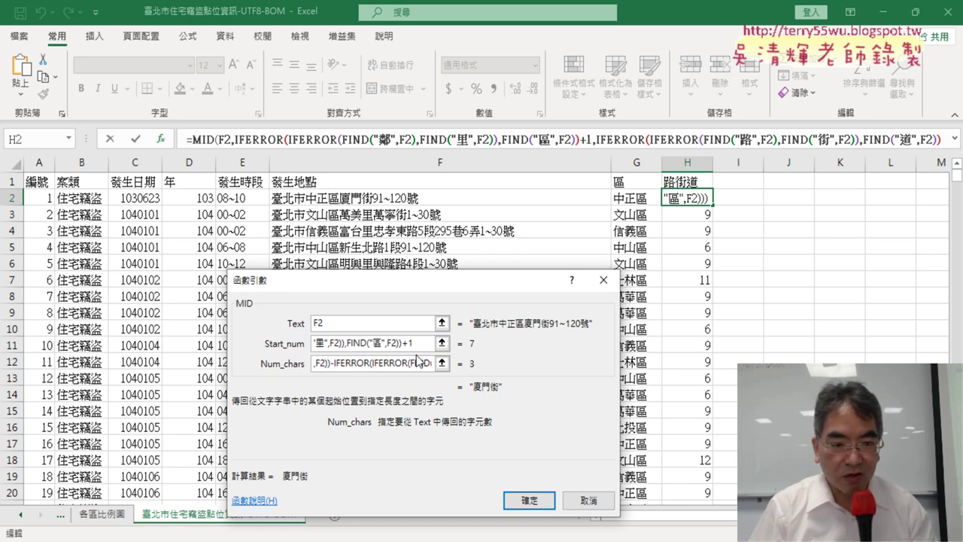
{"action": "type", "text": "-"}
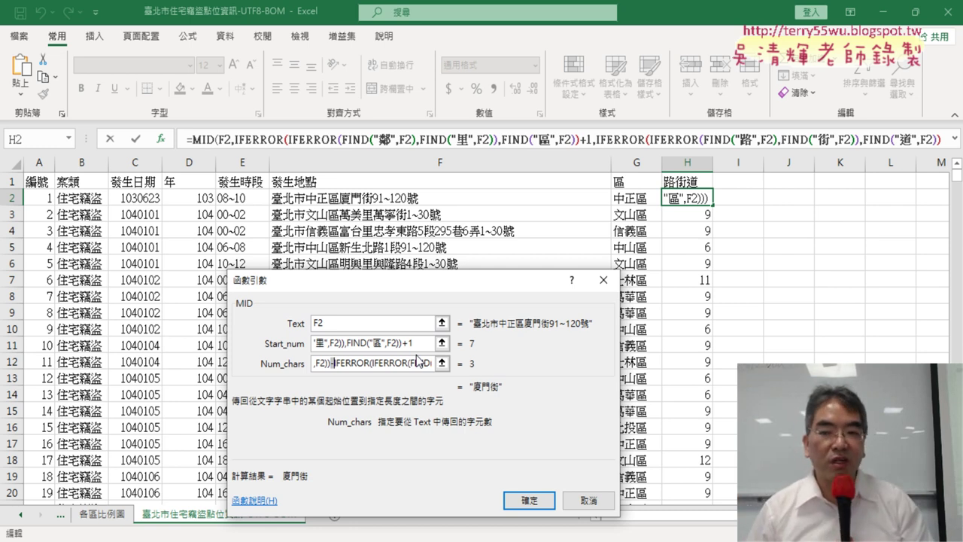
Confirm the MID formula and fill it down column H, showing streets like 萬寧街 and 忠孝東路
{"action": "left_click", "coordinate": [530, 500]}
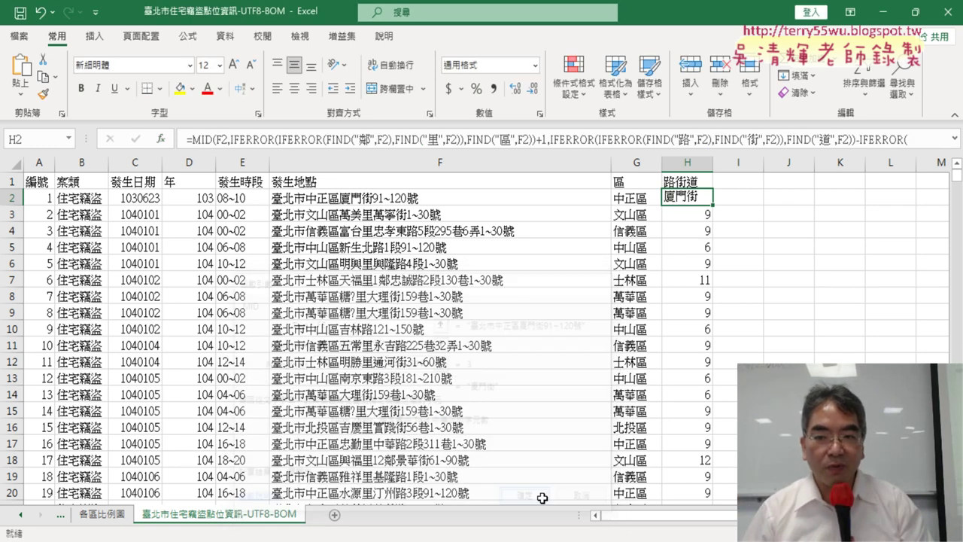
{"action": "double_click", "coordinate": [714, 204]}
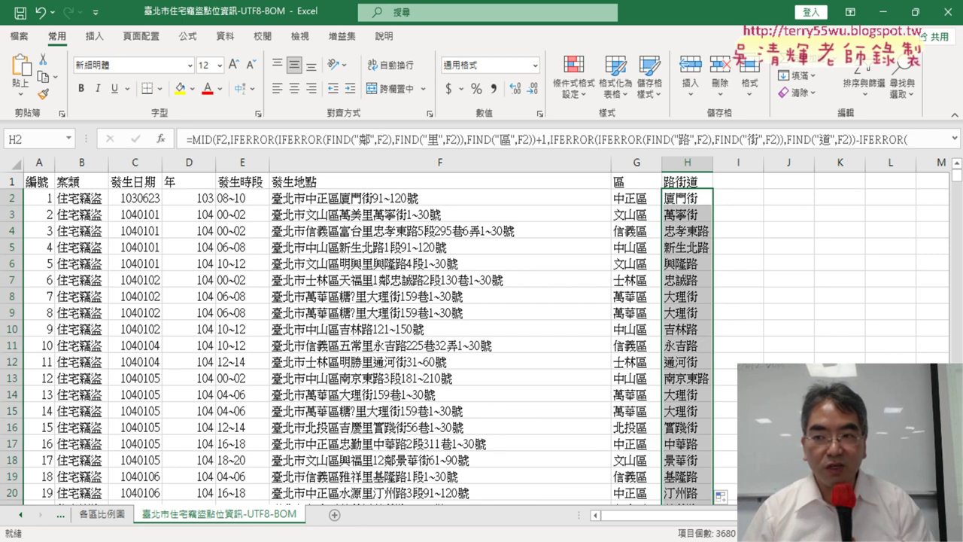
{"action": "left_click", "coordinate": [955, 139]}
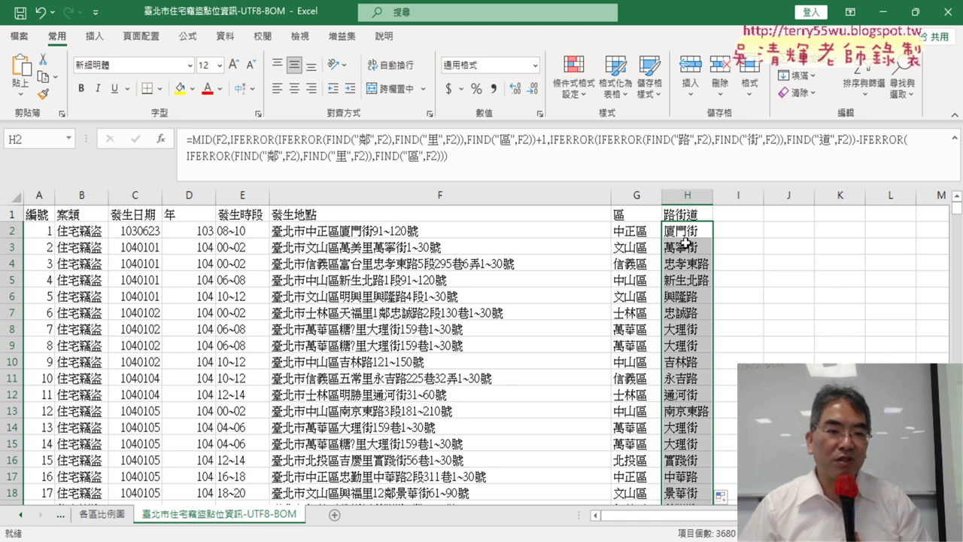
{"action": "left_click", "coordinate": [200, 267]}
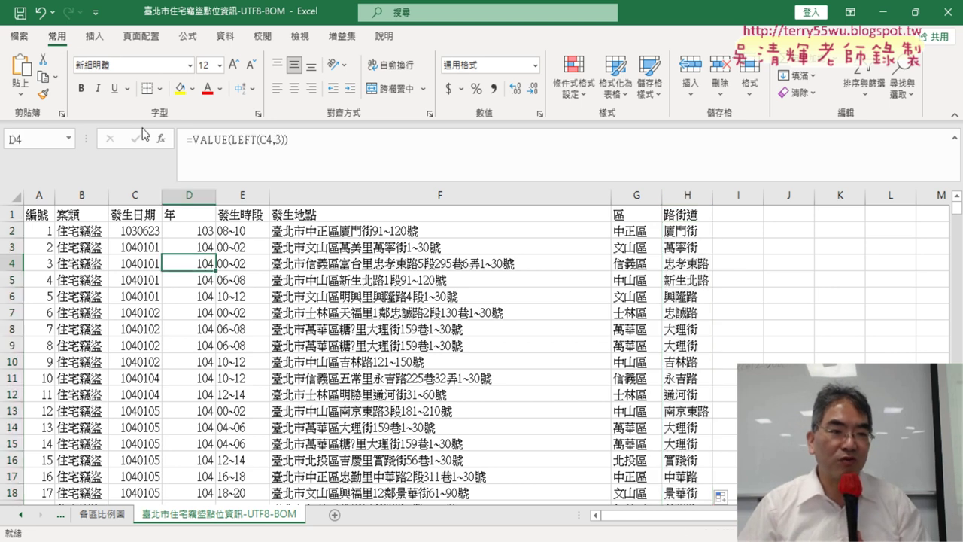
Insert a PivotTable from the A1:H3681 theft data on a new worksheet, 工作表6
{"action": "left_click", "coordinate": [94, 35]}
{"action": "left_click", "coordinate": [30, 82]}
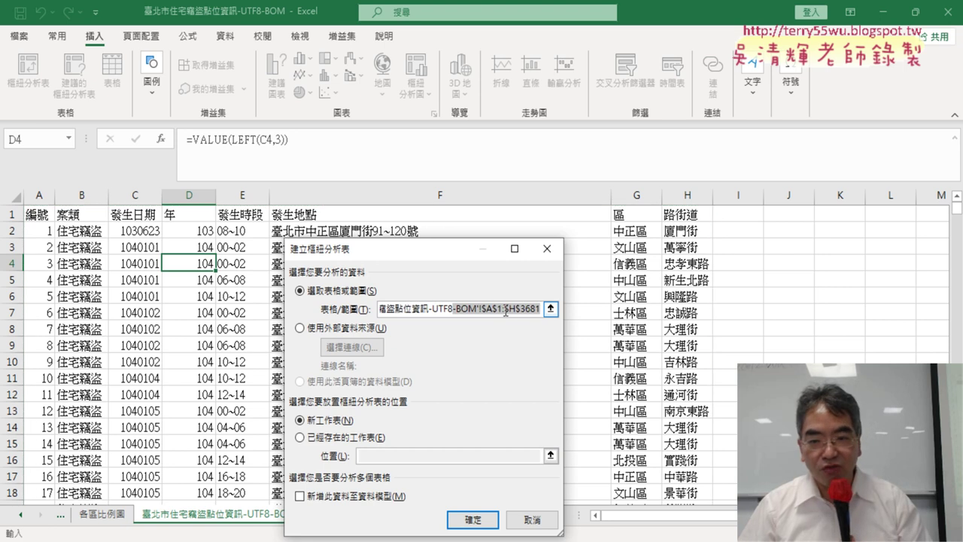
{"action": "left_click", "coordinate": [474, 519]}
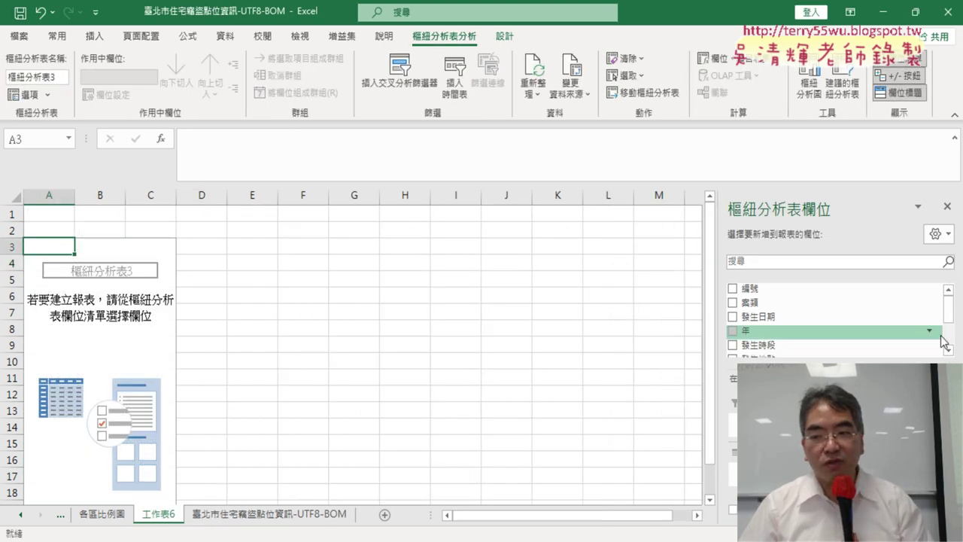
{"action": "left_click_drag", "start_coordinate": [947, 315], "coordinate": [950, 348]}
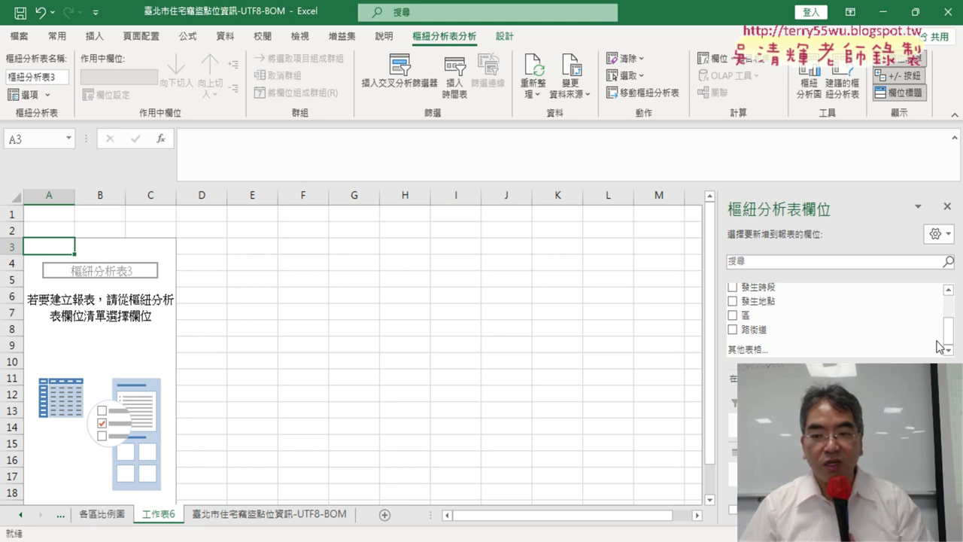
{"action": "left_click_drag", "start_coordinate": [796, 335], "coordinate": [793, 335]}
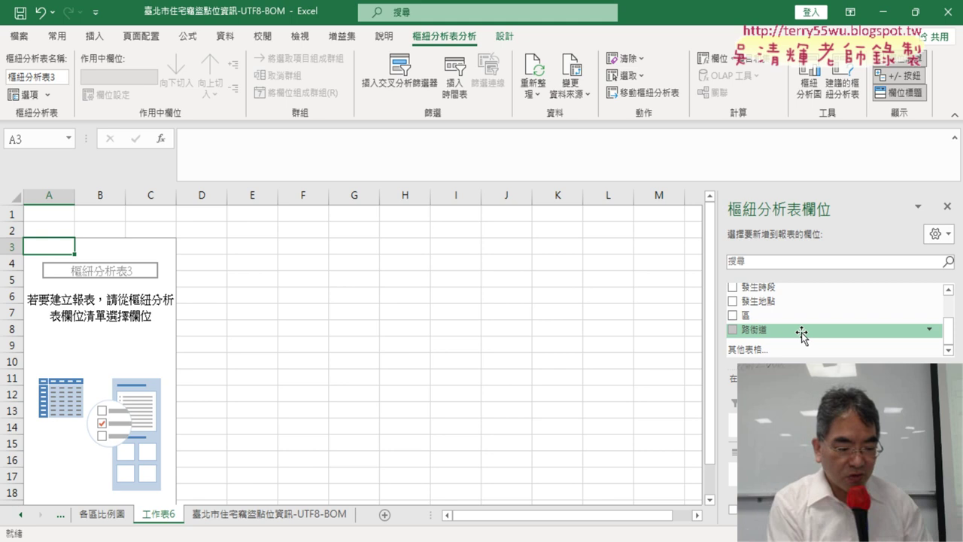
{"action": "left_click_drag", "start_coordinate": [793, 335], "coordinate": [893, 354]}
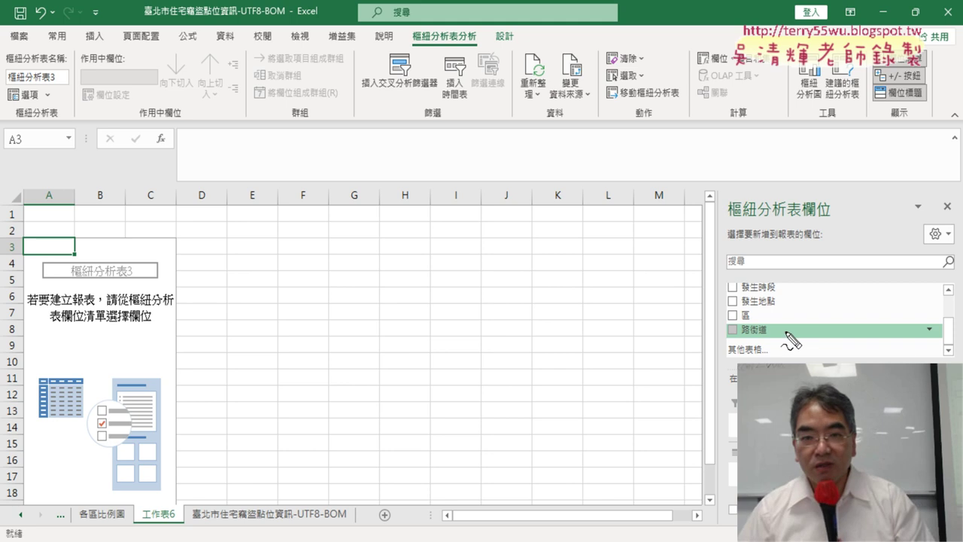
{"action": "left_click_drag", "start_coordinate": [794, 352], "coordinate": [895, 362]}
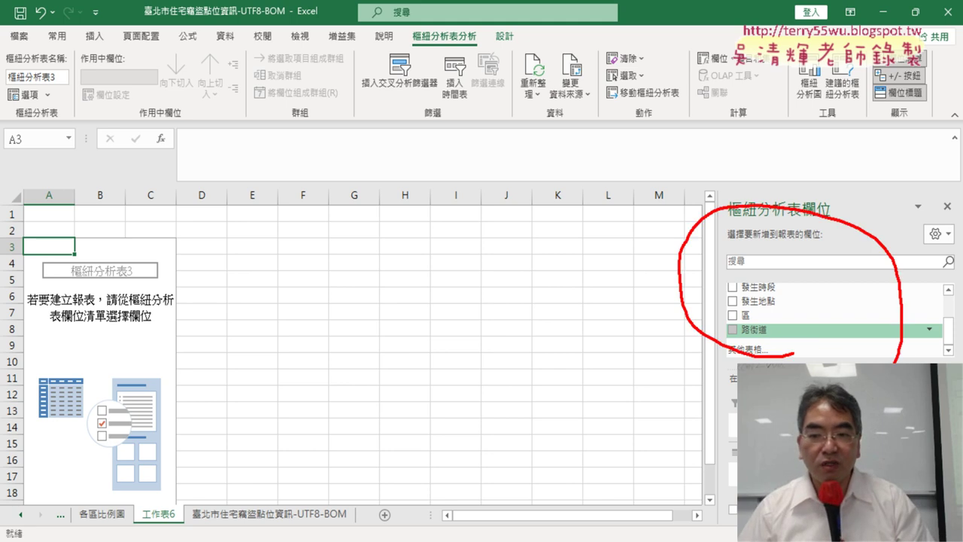
{"action": "left_click_drag", "start_coordinate": [766, 323], "coordinate": [771, 331]}
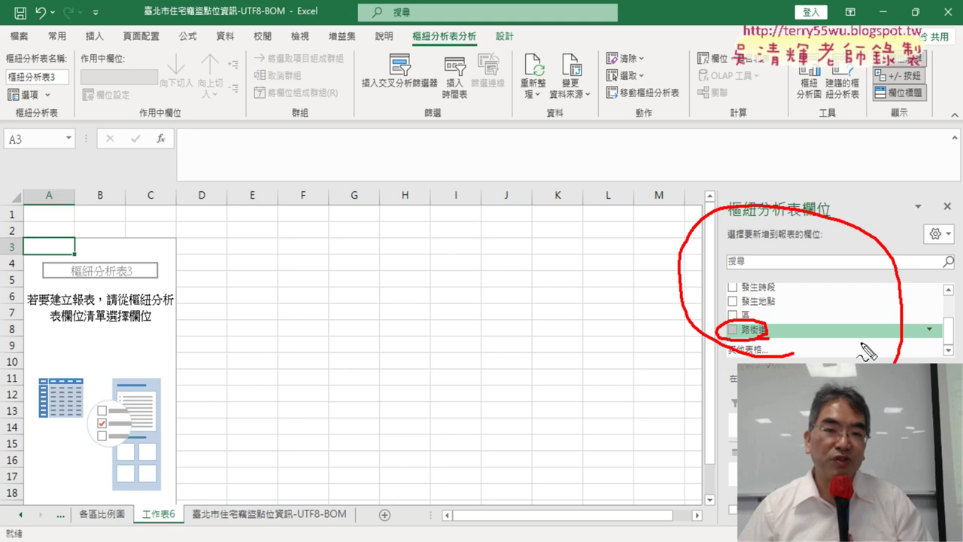
{"action": "left_click_drag", "start_coordinate": [536, 113], "coordinate": [537, 117]}
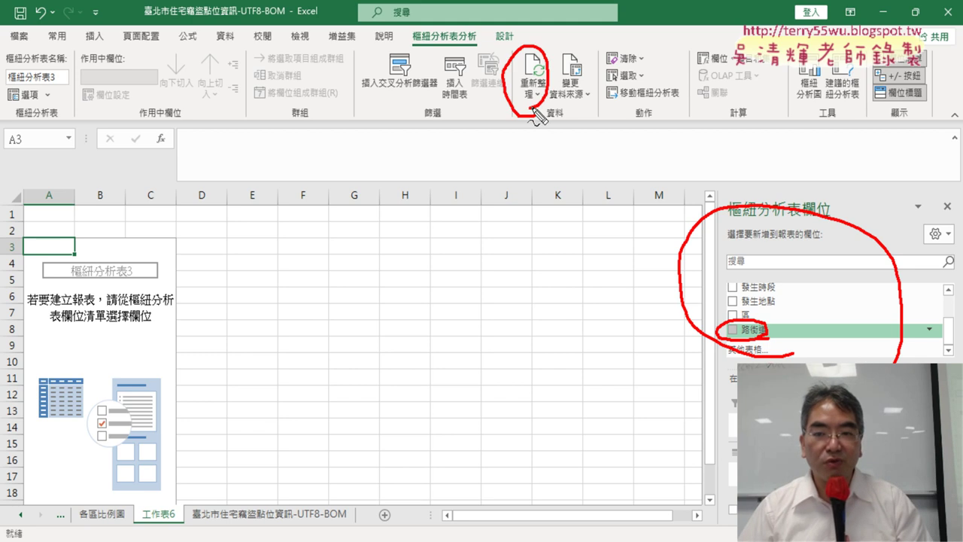
{"action": "mouse_move", "coordinate": [752, 218]}
{"action": "left_mouse_down"}
{"action": "mouse_move", "coordinate": [555, 126]}
{"action": "mouse_move", "coordinate": [578, 96]}
{"action": "left_mouse_up"}
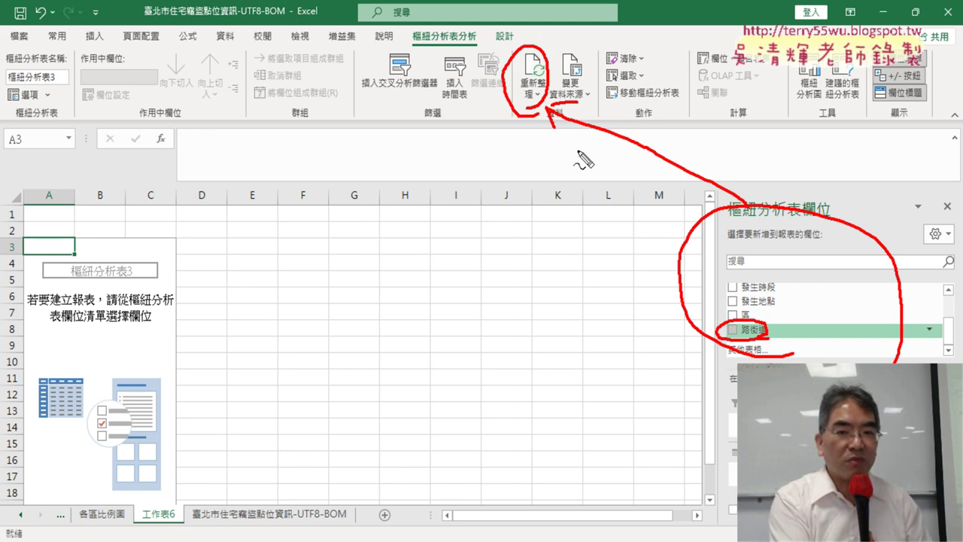
{"action": "key", "text": "Escape"}
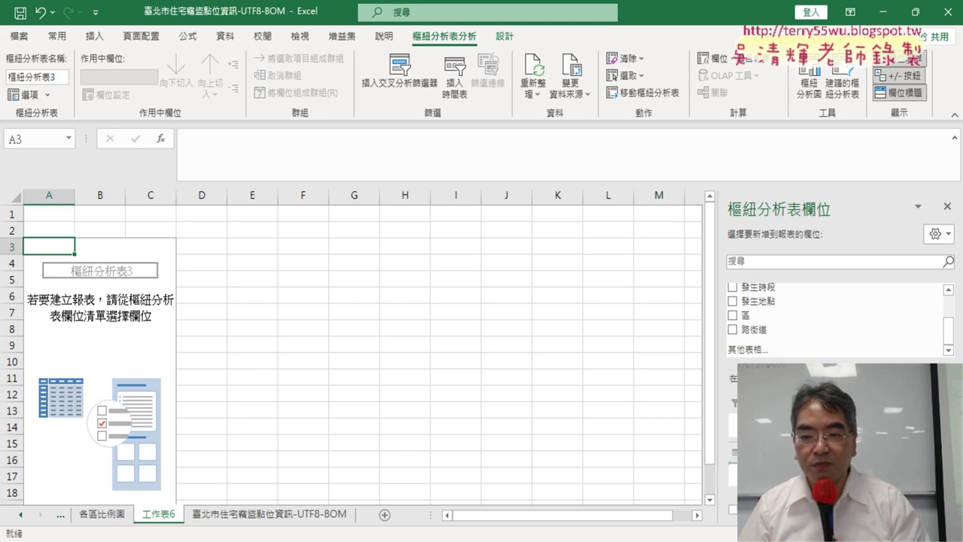
Add 路街道 as the row field so each street shows its count, e.g. 八德路 at 44
{"action": "left_click", "coordinate": [732, 328]}
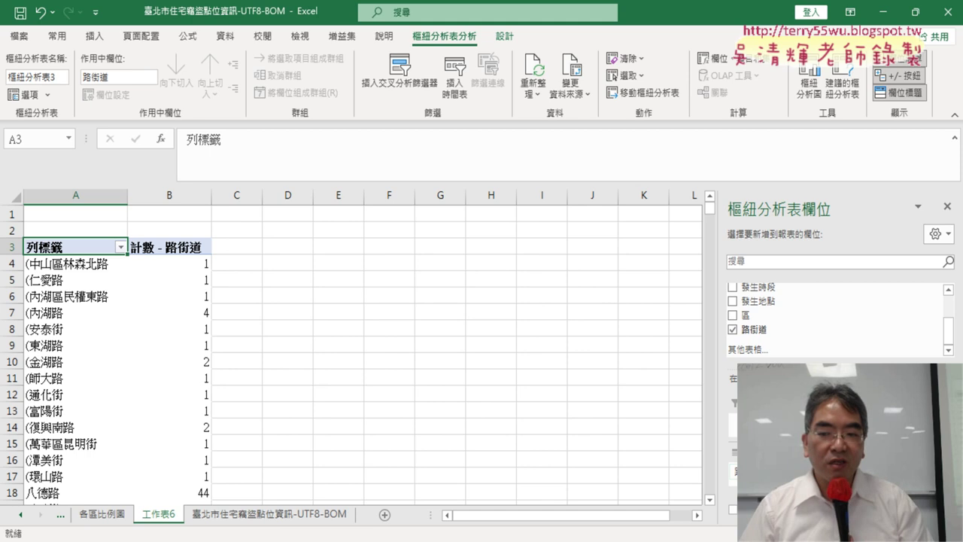
{"action": "scroll", "coordinate": [104, 301], "scroll_direction": "down", "scroll_amount": 4}
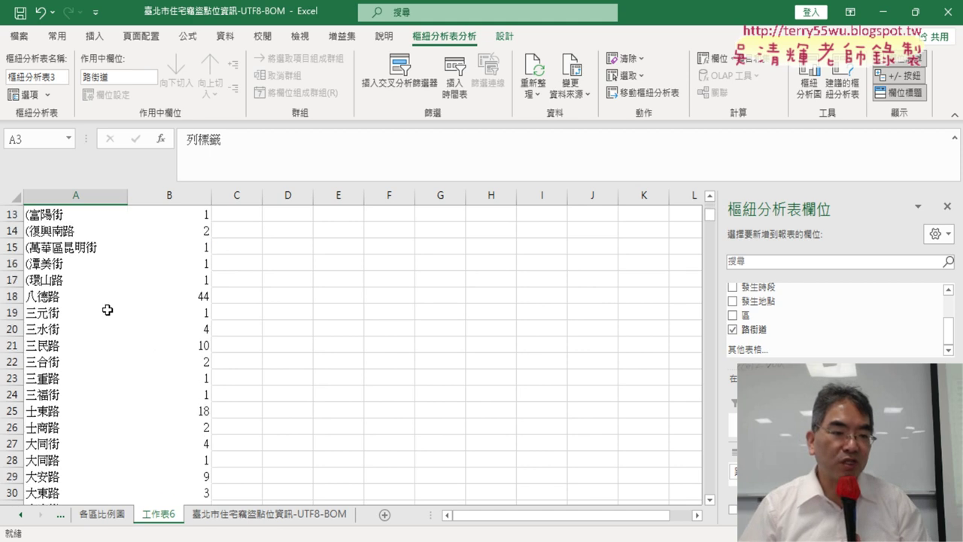
{"action": "scroll", "coordinate": [105, 304], "scroll_direction": "down", "scroll_amount": 8}
{"action": "scroll", "coordinate": [106, 305], "scroll_direction": "down", "scroll_amount": 4}
{"action": "scroll", "coordinate": [108, 306], "scroll_direction": "down", "scroll_amount": 5}
{"action": "scroll", "coordinate": [107, 306], "scroll_direction": "up", "scroll_amount": 12}
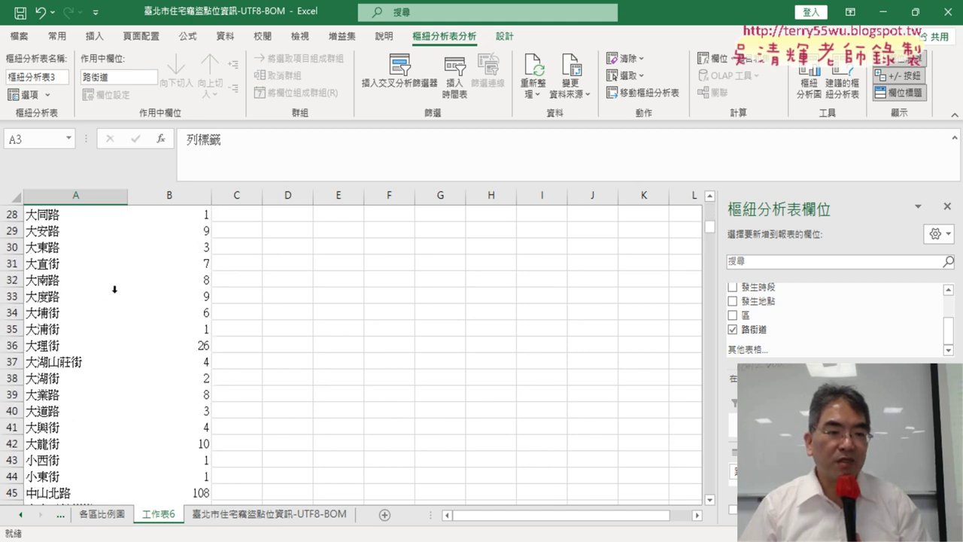
{"action": "scroll", "coordinate": [113, 286], "scroll_direction": "up", "scroll_amount": 9}
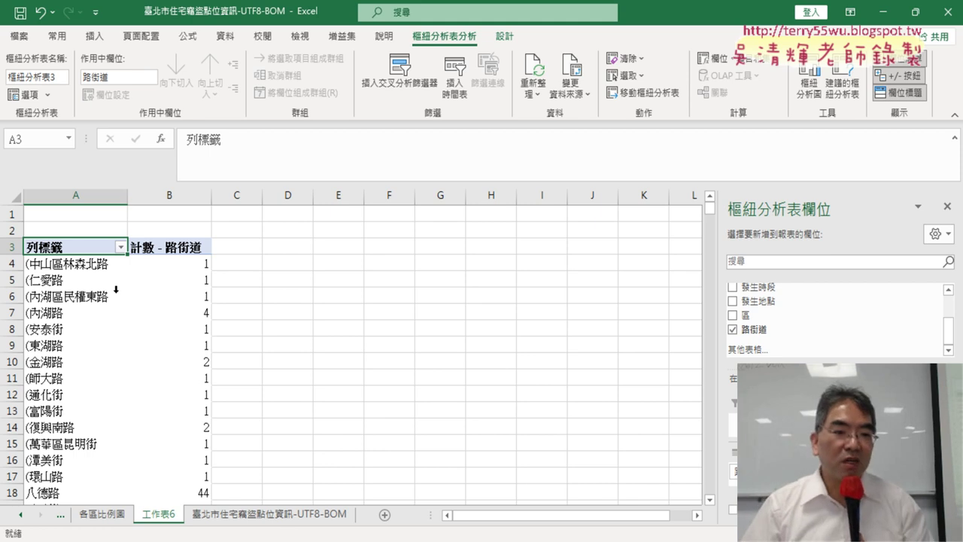
{"action": "left_click", "coordinate": [201, 267]}
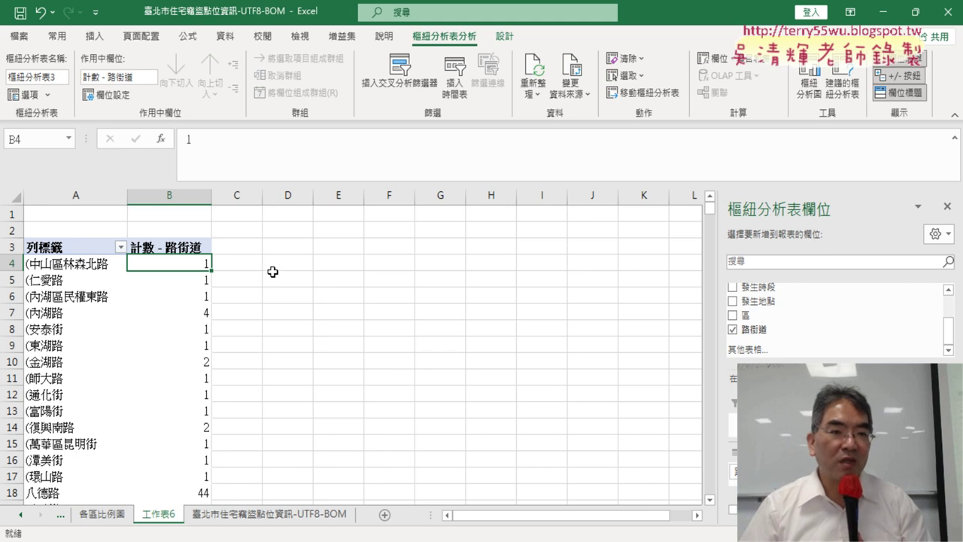
Sort the streets by count in descending order, putting 中山北路 (108) first
{"action": "left_click", "coordinate": [225, 37]}
{"action": "left_click", "coordinate": [329, 90]}
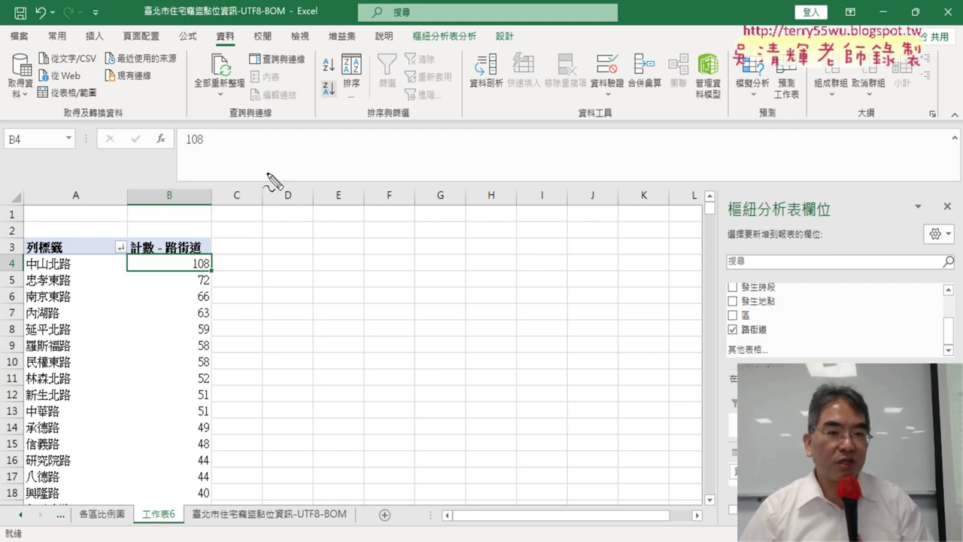
{"action": "left_click_drag", "start_coordinate": [235, 31], "coordinate": [230, 56]}
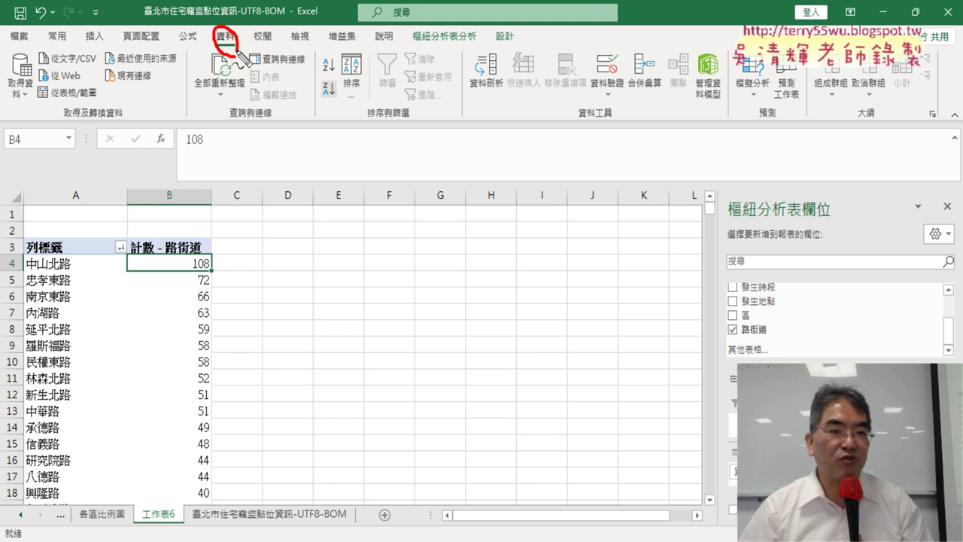
{"action": "left_click_drag", "start_coordinate": [332, 77], "coordinate": [329, 109]}
{"action": "mouse_move", "coordinate": [215, 252]}
{"action": "left_mouse_down"}
{"action": "mouse_move", "coordinate": [172, 72]}
{"action": "mouse_move", "coordinate": [203, 30]}
{"action": "mouse_move", "coordinate": [301, 95]}
{"action": "left_mouse_up"}
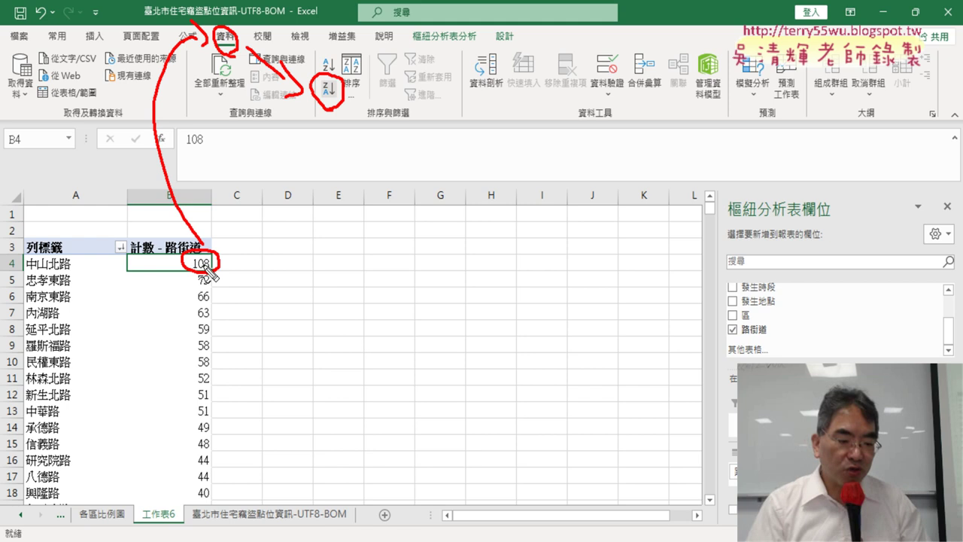
{"action": "key", "text": "Escape"}
{"action": "mouse_move", "coordinate": [203, 263]}
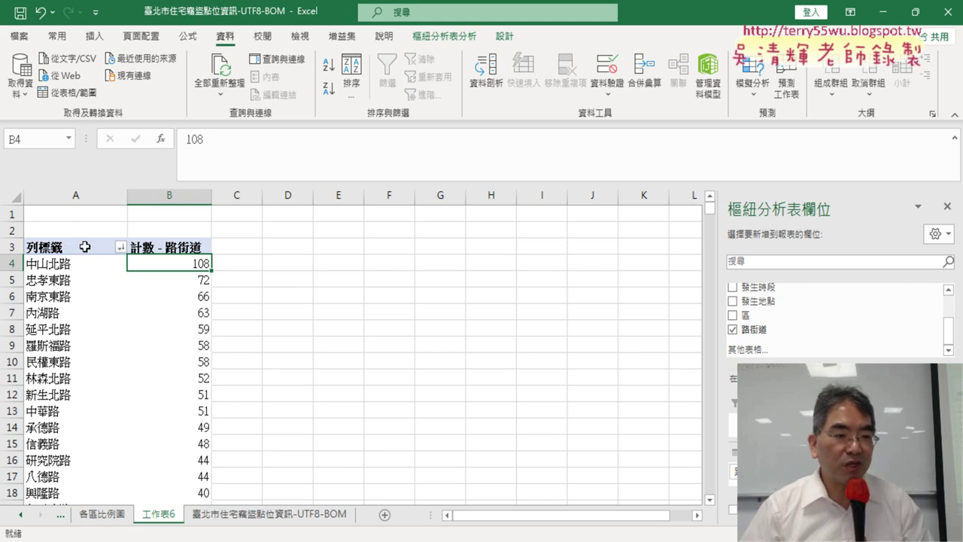
Apply a Top 10 items filter by 計數 - 路街道, keeping 中山北路 (108) down to 中華路 (51)
{"action": "left_click", "coordinate": [121, 248]}
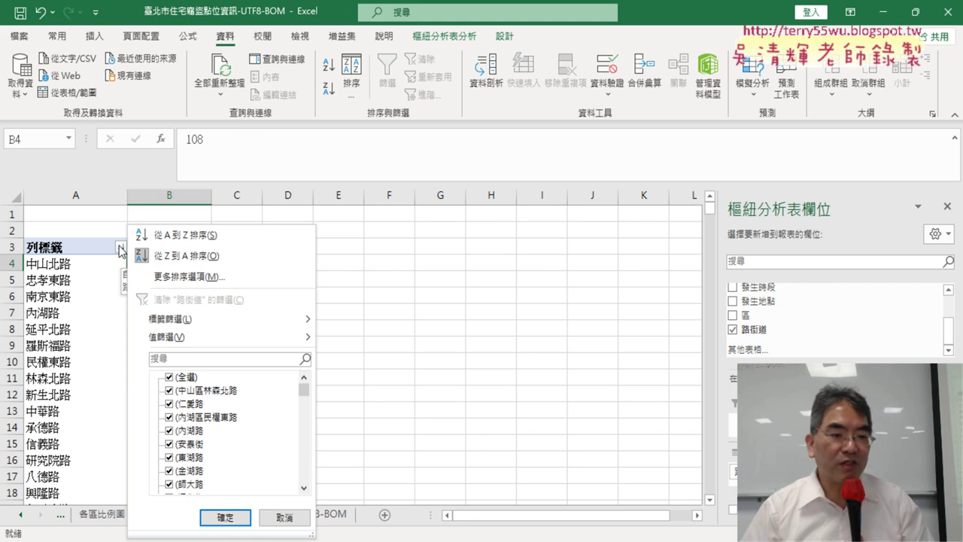
{"action": "mouse_move", "coordinate": [189, 342]}
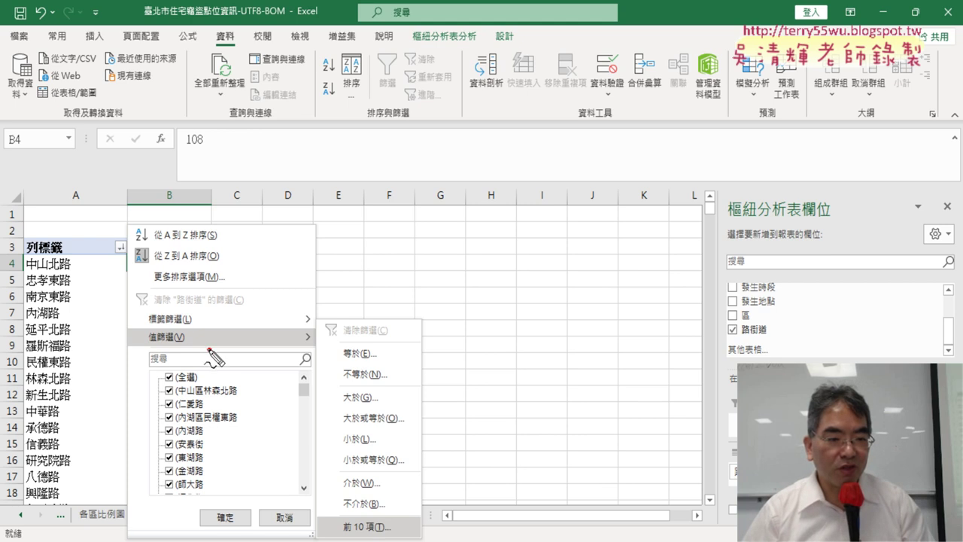
{"action": "left_click_drag", "start_coordinate": [211, 351], "coordinate": [184, 348]}
{"action": "left_click_drag", "start_coordinate": [127, 263], "coordinate": [143, 248]}
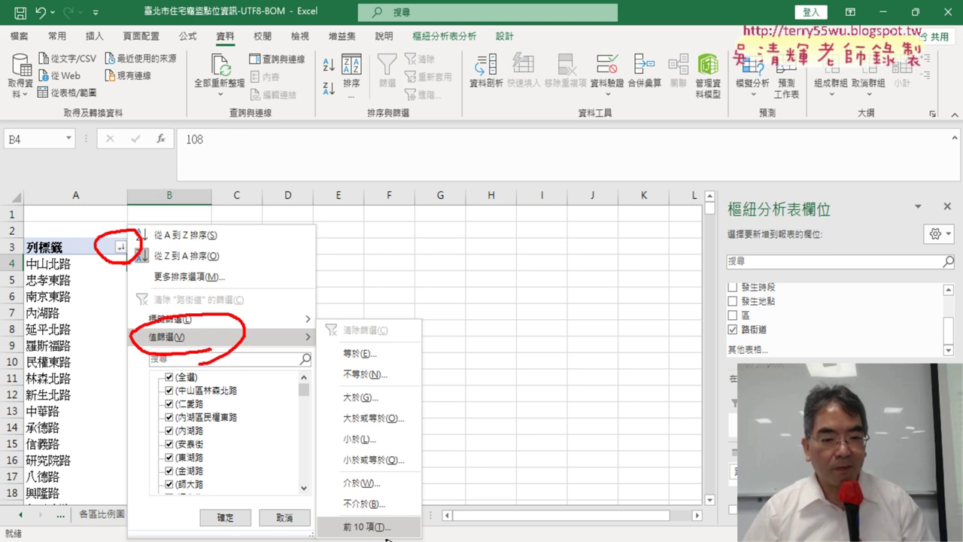
{"action": "left_click_drag", "start_coordinate": [386, 537], "coordinate": [369, 531]}
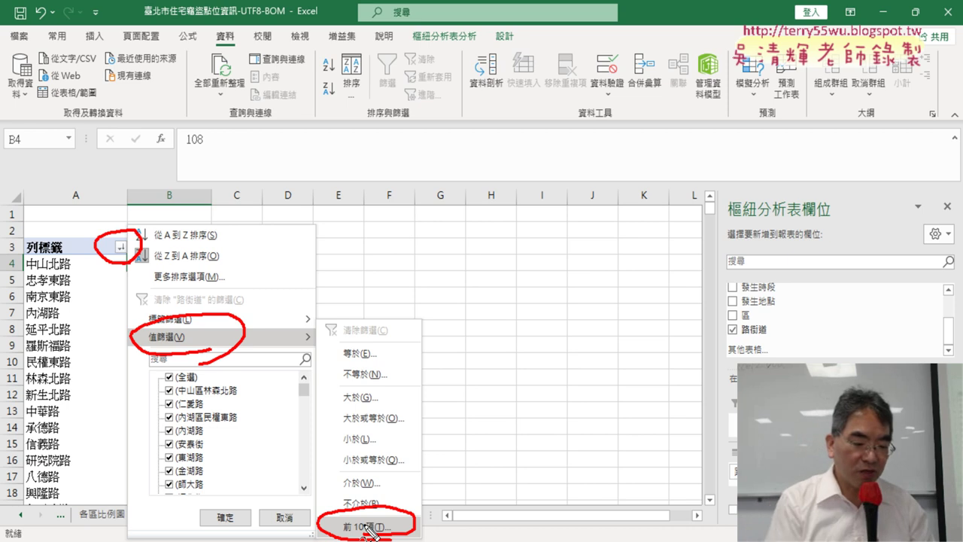
{"action": "key", "text": "Escape"}
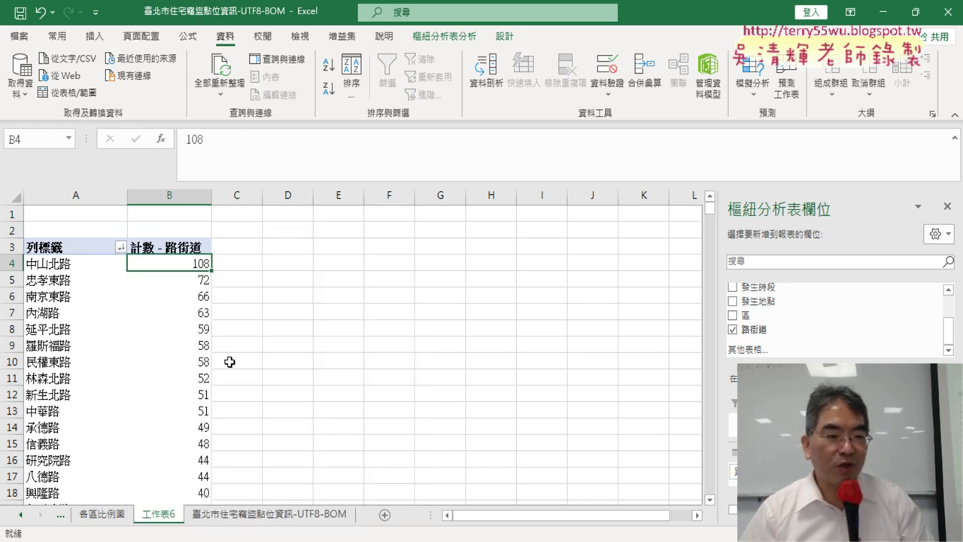
{"action": "left_click", "coordinate": [121, 248]}
{"action": "mouse_move", "coordinate": [194, 340]}
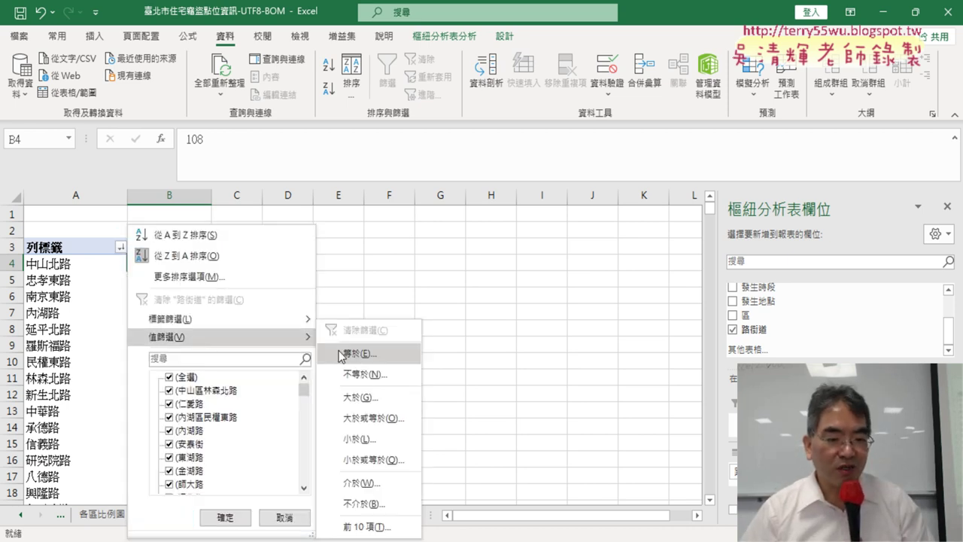
{"action": "left_click", "coordinate": [375, 527]}
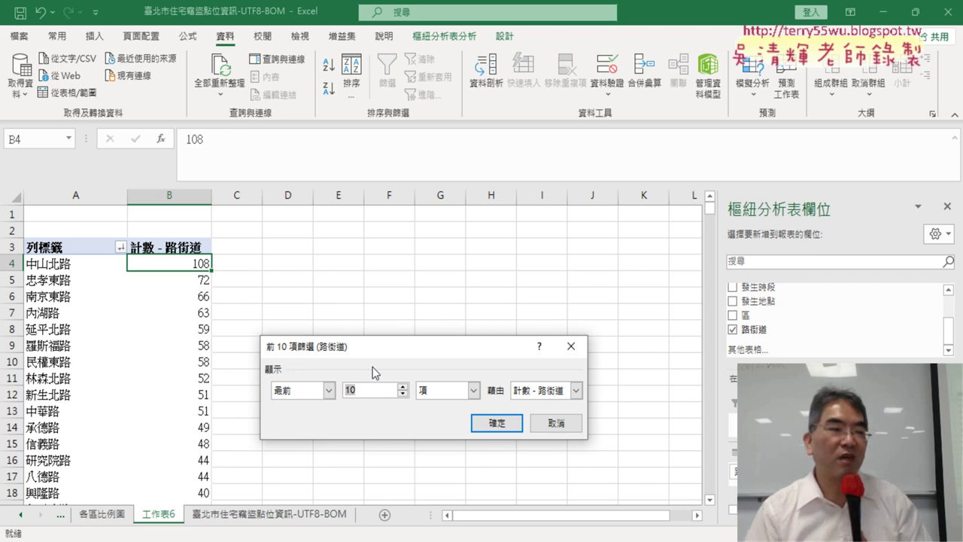
{"action": "left_click", "coordinate": [517, 431]}
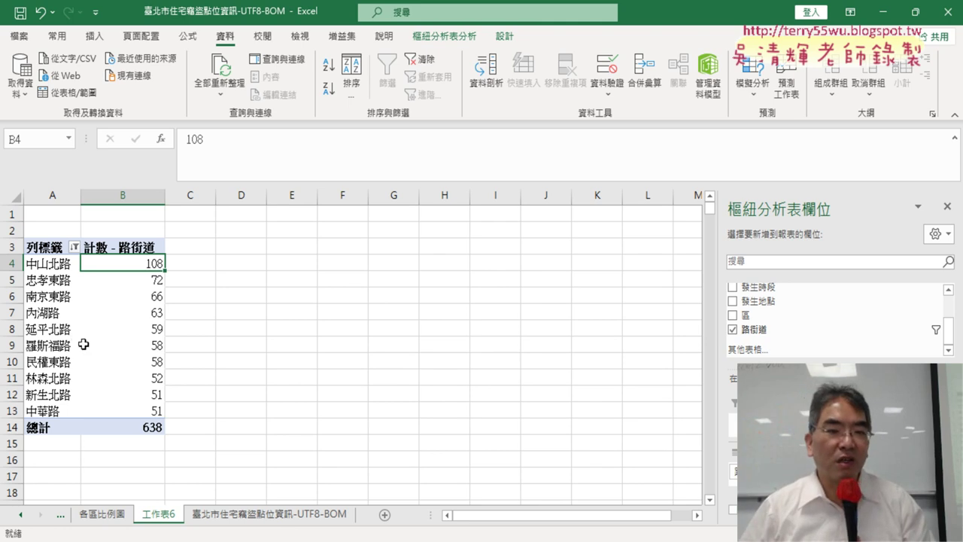
Insert a clustered column PivotChart, then move it beside the PivotTable and enlarge it
{"action": "left_click", "coordinate": [441, 37]}
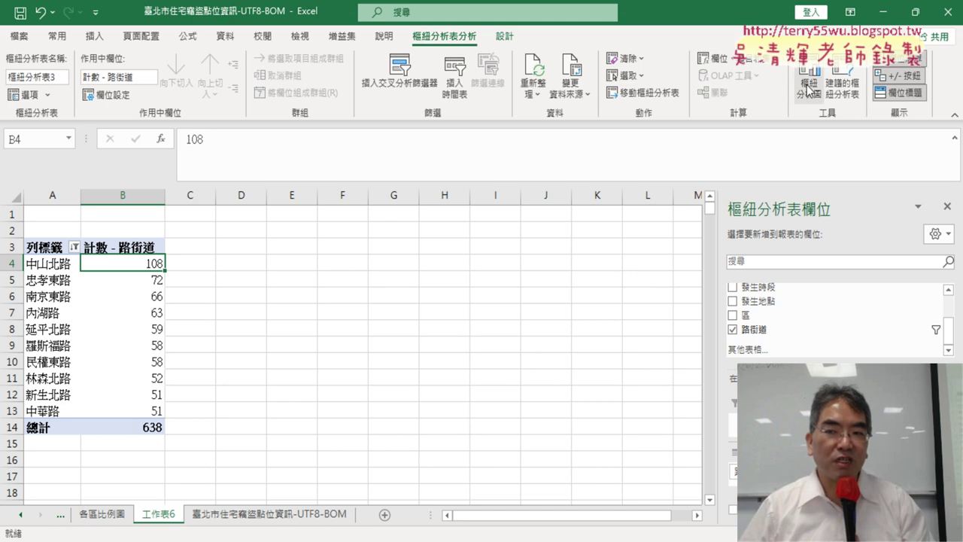
{"action": "left_click", "coordinate": [809, 89]}
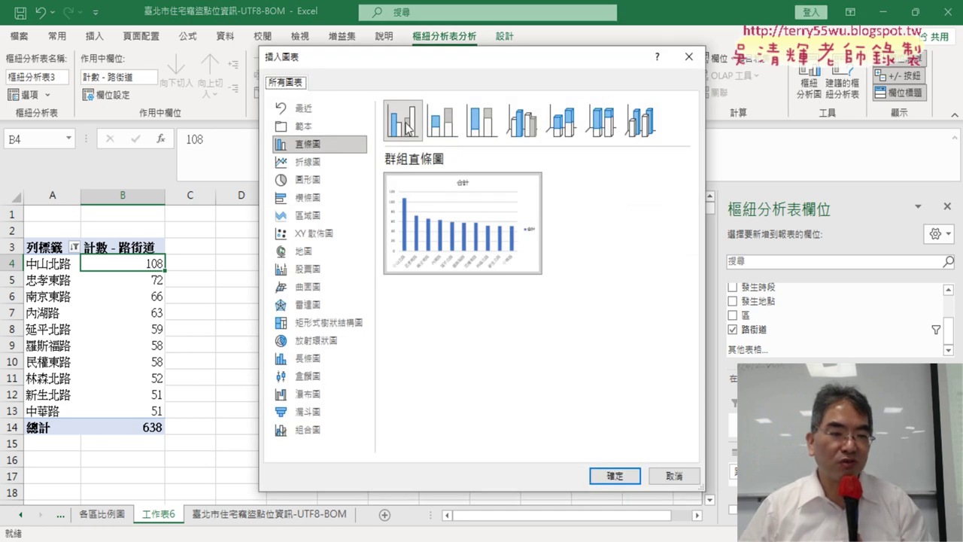
{"action": "left_click", "coordinate": [617, 476]}
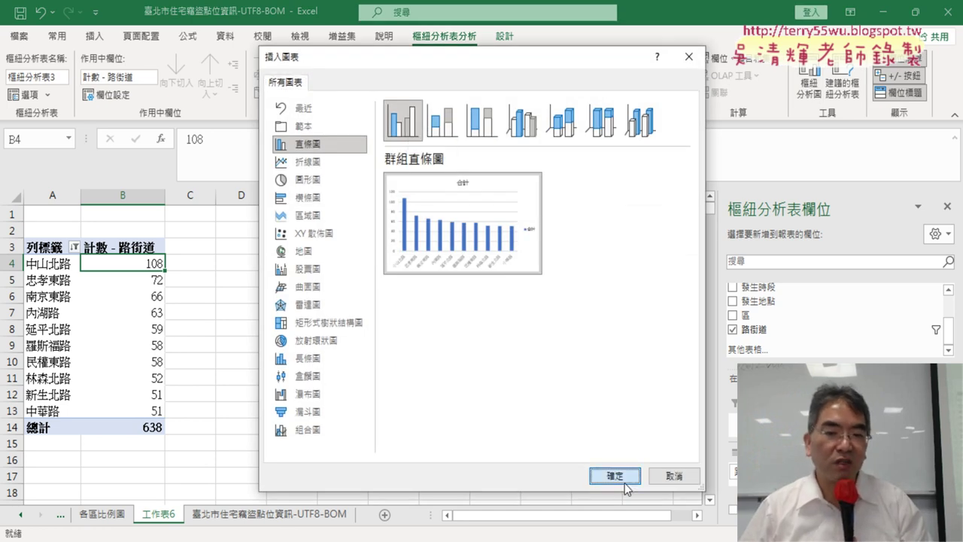
{"action": "left_click_drag", "start_coordinate": [276, 265], "coordinate": [299, 242]}
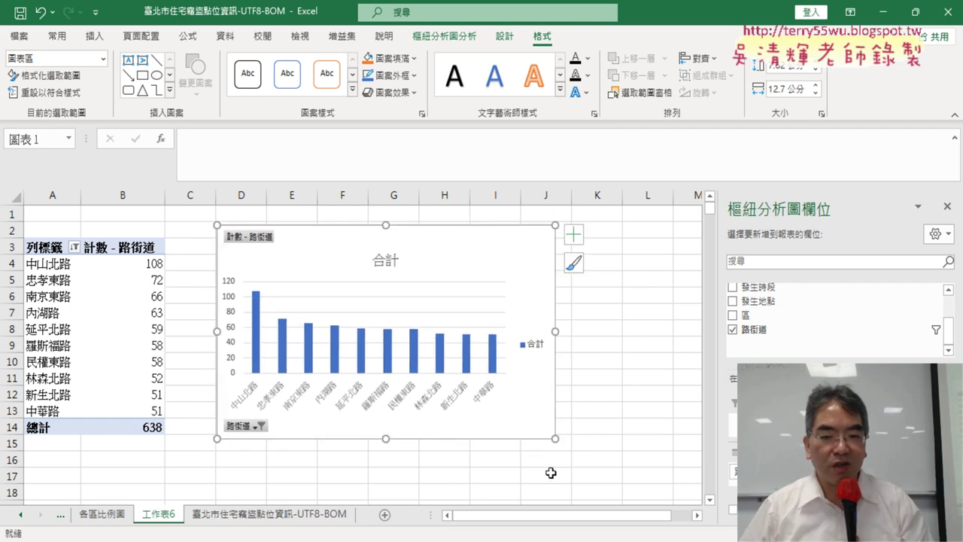
{"action": "left_click_drag", "start_coordinate": [555, 439], "coordinate": [673, 477]}
Replace the chart title 合計 with 路街道前十名直條圖
{"action": "scroll", "coordinate": [493, 361], "scroll_direction": "up", "scroll_amount": 1}
{"action": "left_click", "coordinate": [444, 260]}
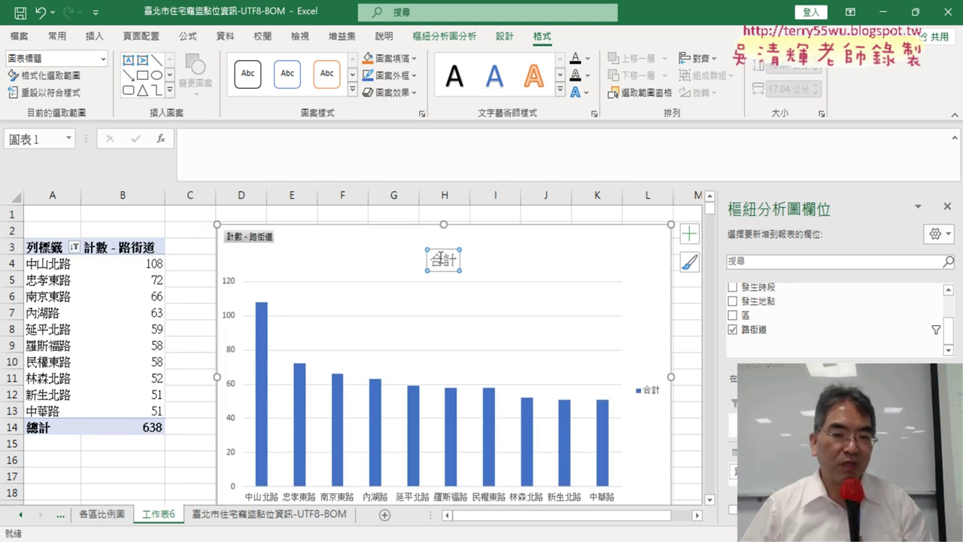
{"action": "left_click_drag", "start_coordinate": [432, 261], "coordinate": [485, 260]}
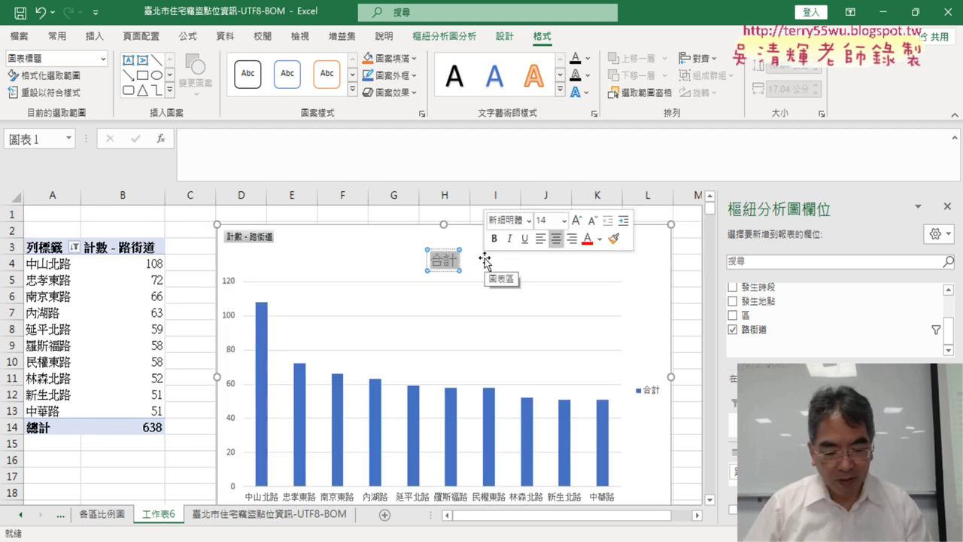
{"action": "type", "text": "路"}
{"action": "type", "text": "街道"}
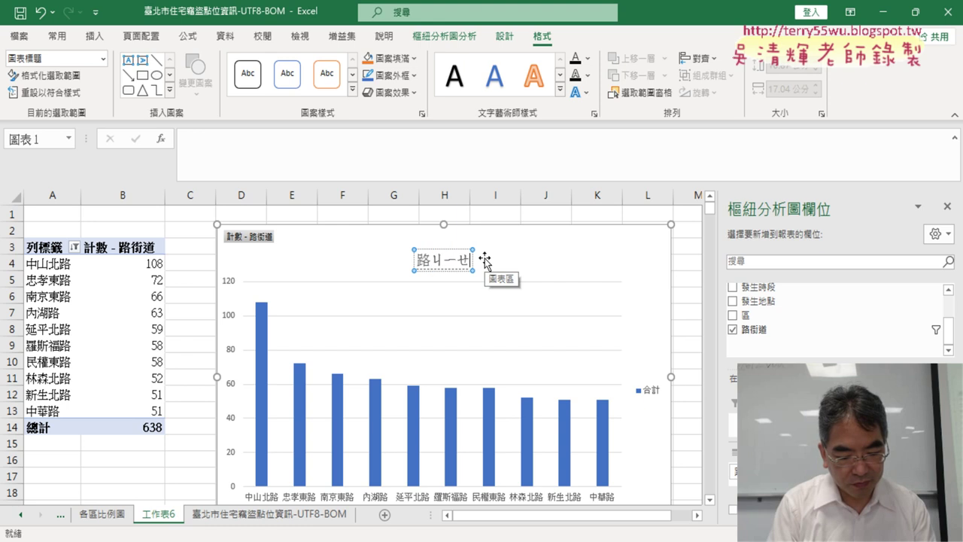
{"action": "type", "text": "前ㄗ"}
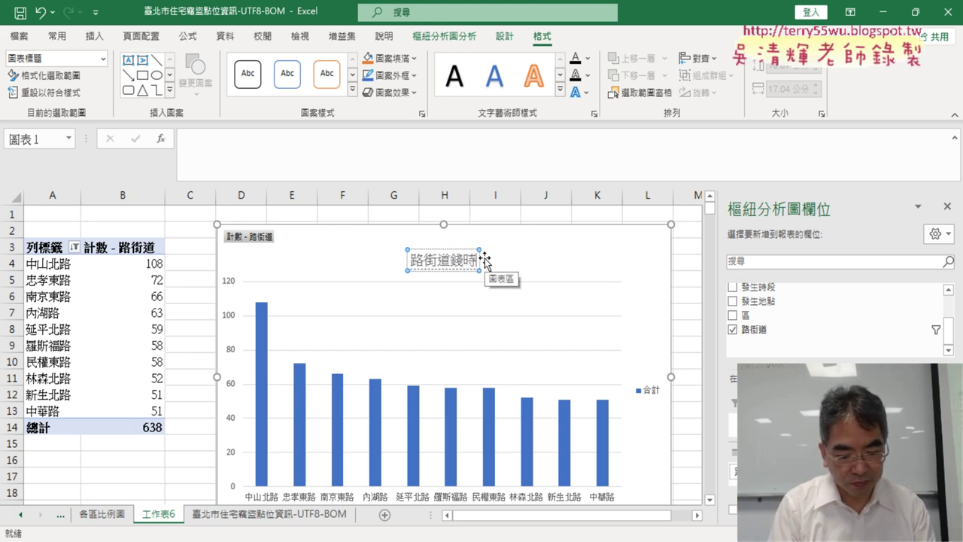
{"action": "type", "text": "名值ㄔㄧ"}
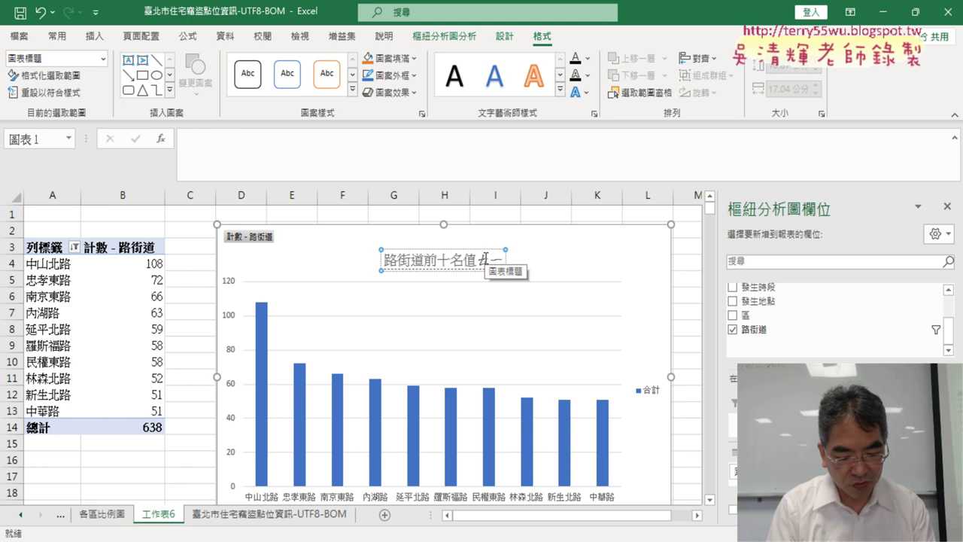
{"action": "key", "text": "BackSpace"}
{"action": "key", "text": "BackSpace"}
{"action": "key", "text": "BackSpace"}
{"action": "type", "text": "直條圖"}
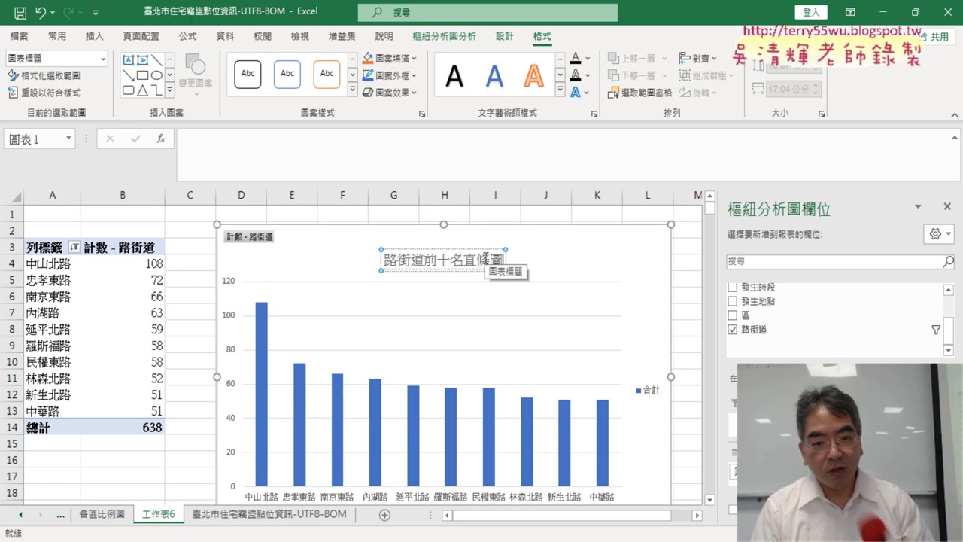
{"action": "key", "text": "Return"}
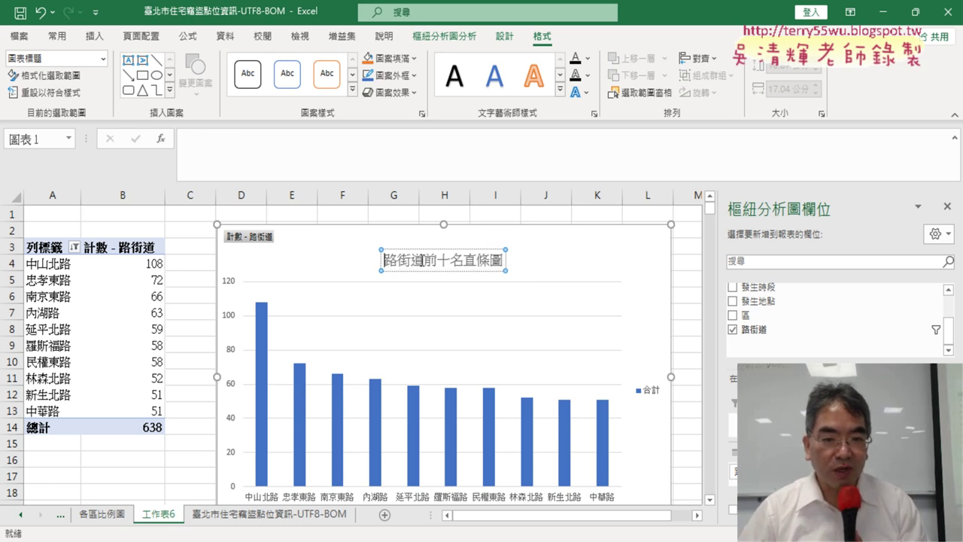
Copy the chart title and paste it as the new name of sheet 工作表6
{"action": "left_click_drag", "start_coordinate": [387, 260], "coordinate": [504, 260]}
{"action": "key", "text": "ctrl+c"}
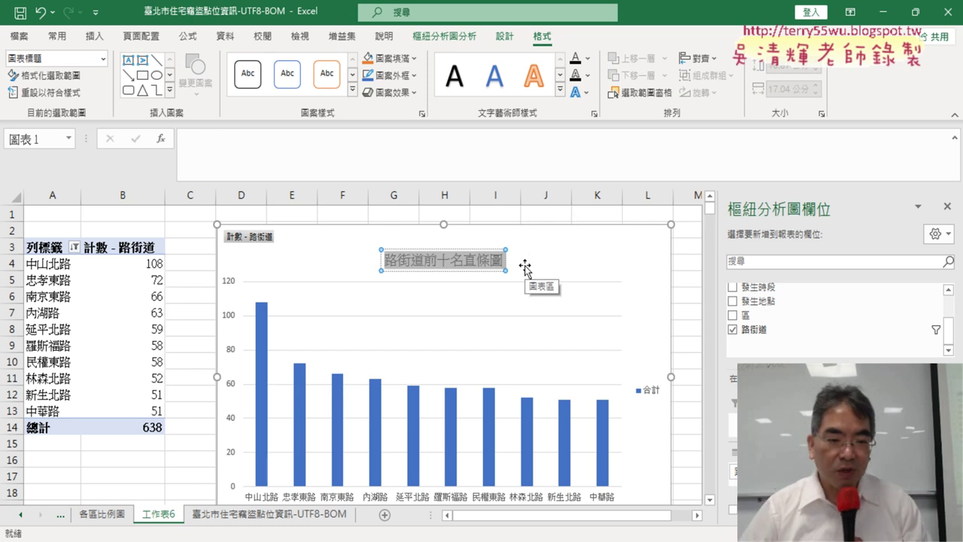
{"action": "left_click", "coordinate": [170, 513]}
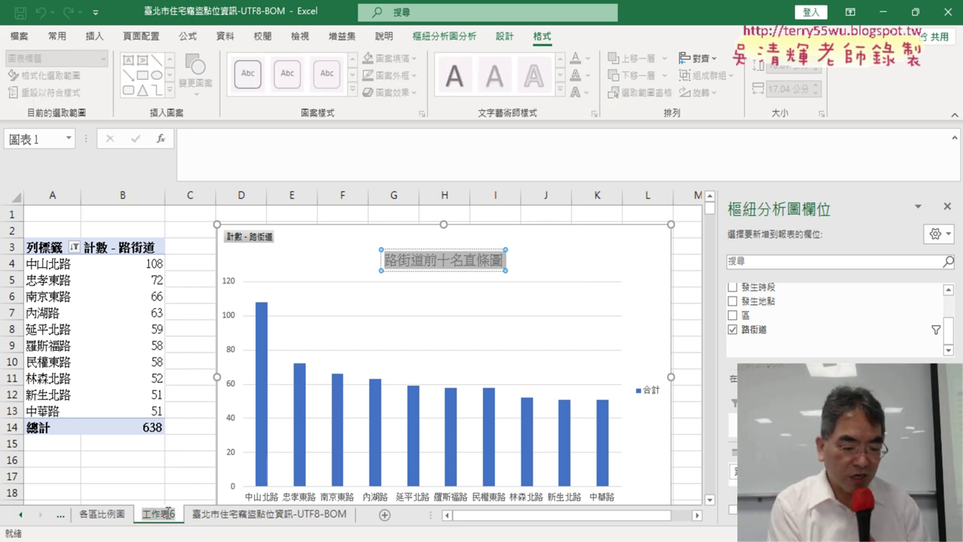
{"action": "key", "text": "ctrl+v"}
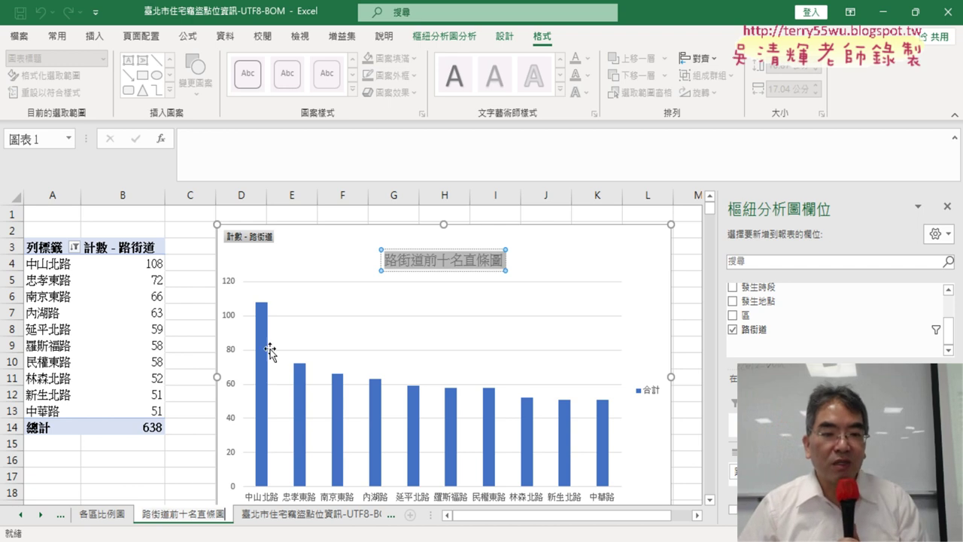
Confirm the sheet name, then make the chart title bold, red and size 20
{"action": "left_click", "coordinate": [396, 247]}
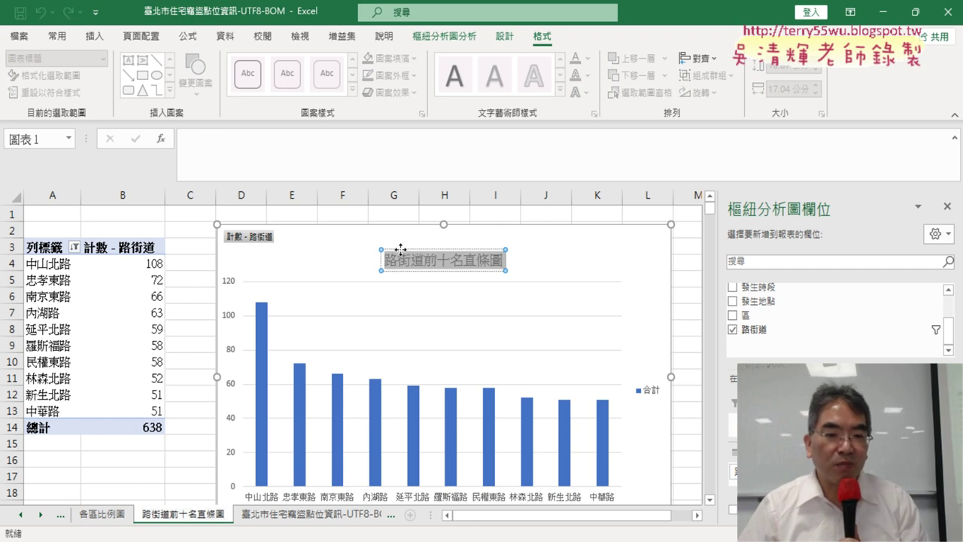
{"action": "left_click", "coordinate": [57, 36]}
{"action": "left_click", "coordinate": [206, 88]}
{"action": "left_click", "coordinate": [81, 88]}
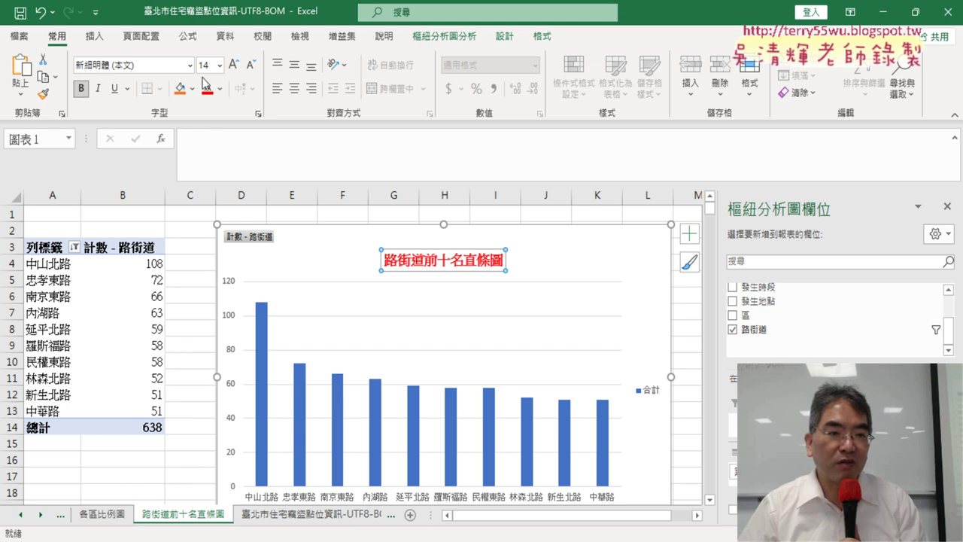
{"action": "left_click", "coordinate": [219, 65]}
{"action": "left_click", "coordinate": [211, 235]}
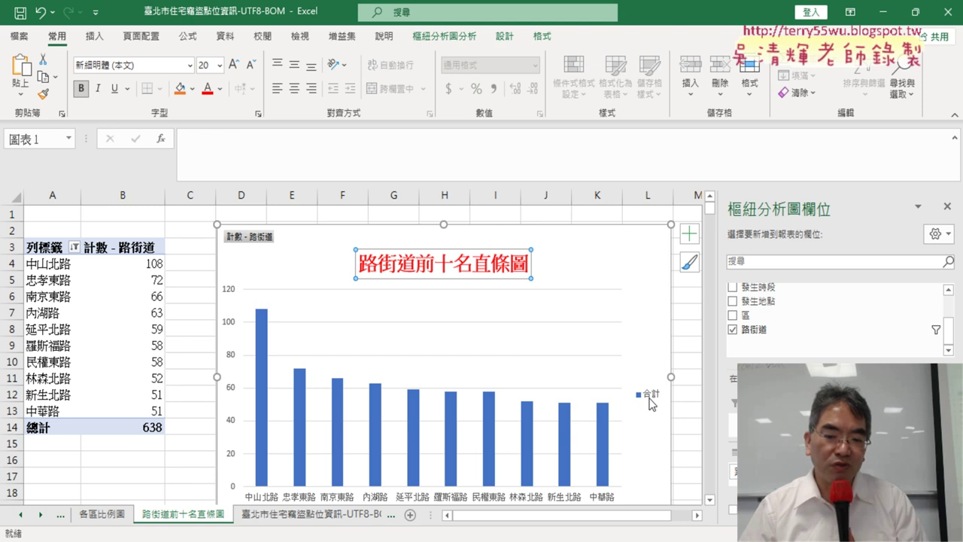
Remove the chart legend and return to the 臺北市住宅竊盜點位資訊-UTF8-BOM data sheet
{"action": "left_click", "coordinate": [689, 234]}
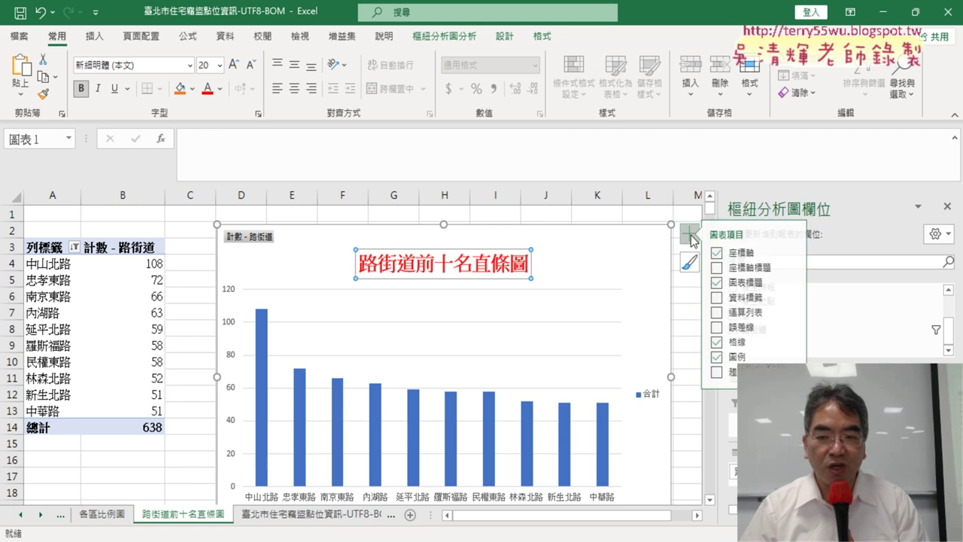
{"action": "left_click", "coordinate": [724, 357]}
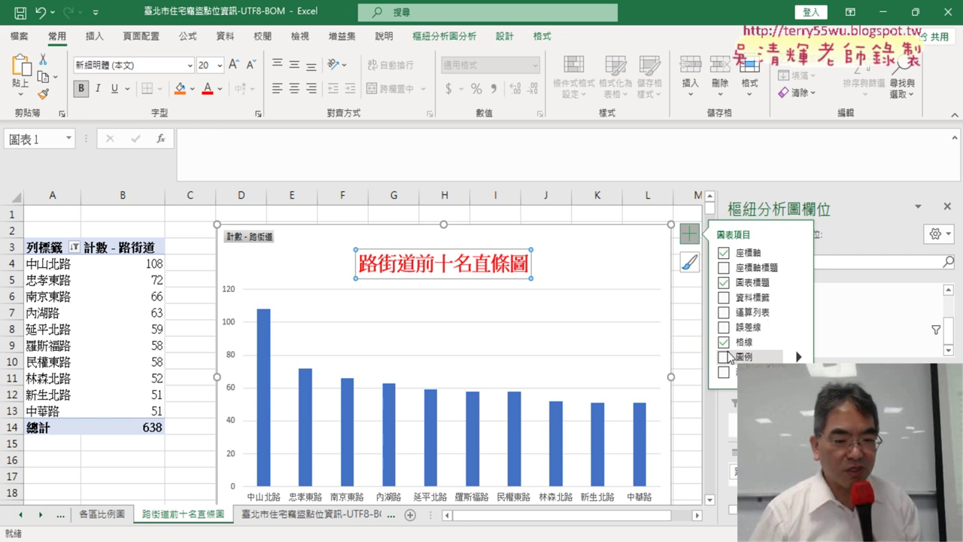
{"action": "left_click", "coordinate": [331, 514]}
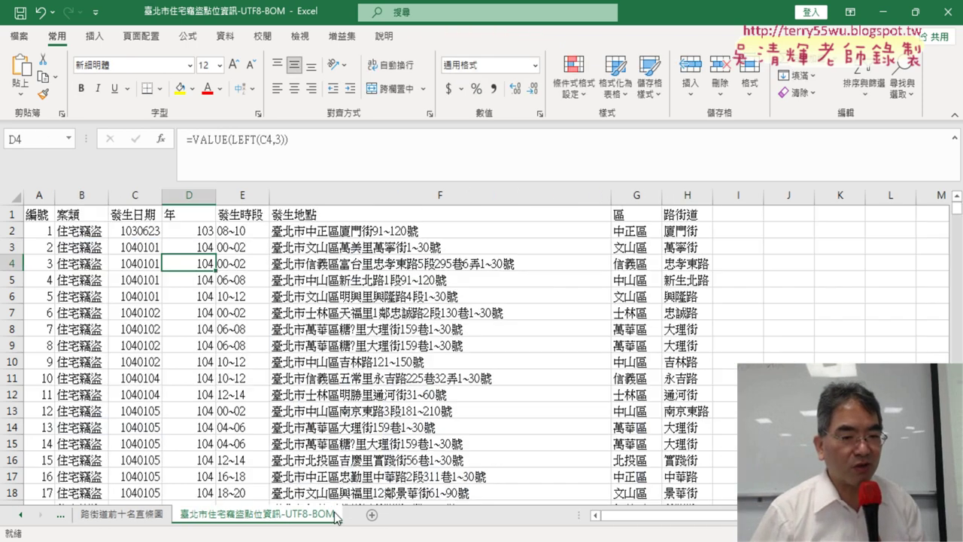
Select the 發生時段 column E, then the 路街道 column H, and show the Insert commands
{"action": "left_click", "coordinate": [256, 195]}
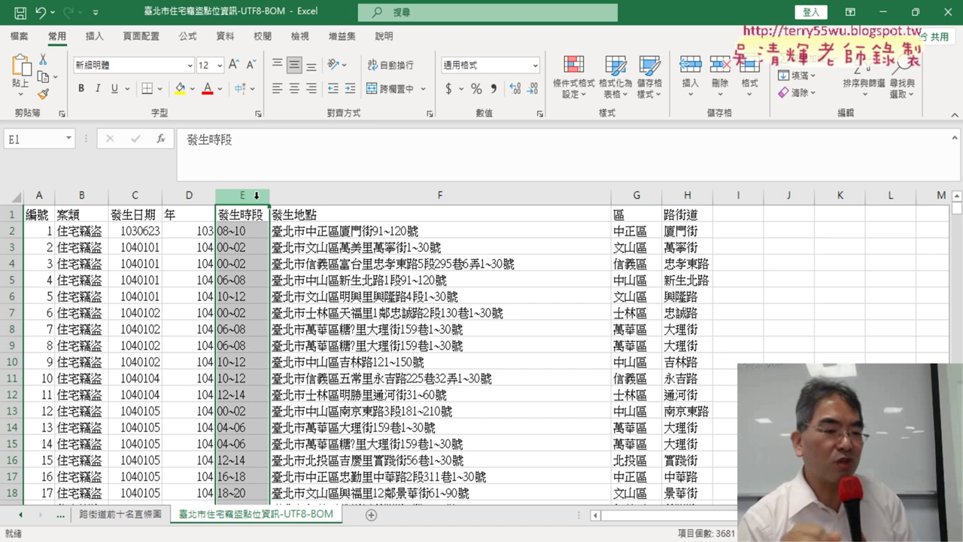
{"action": "left_click", "coordinate": [23, 515]}
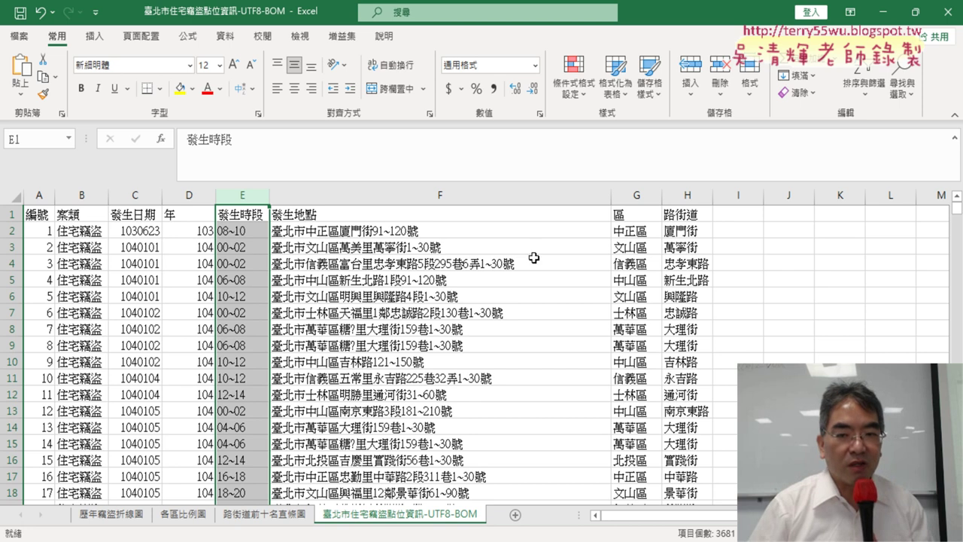
{"action": "left_click", "coordinate": [681, 235]}
{"action": "left_click", "coordinate": [685, 196]}
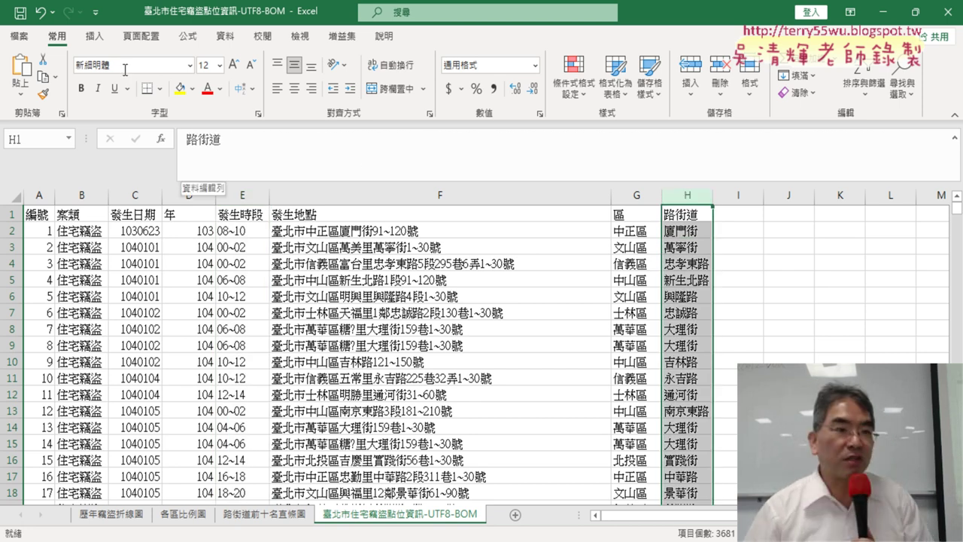
{"action": "left_click", "coordinate": [95, 37]}
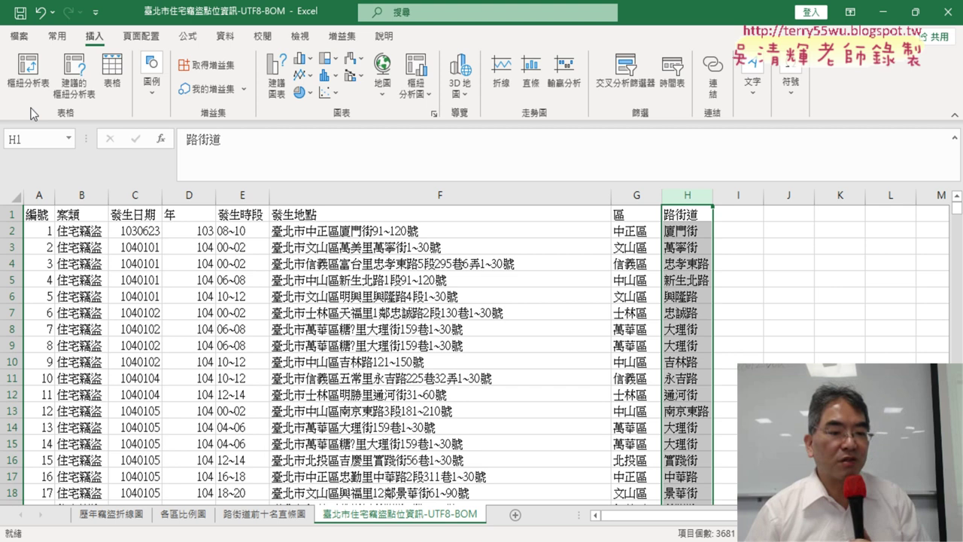
Review the 歷年竊盜折線圖, 各區比例圖 and 路街道前十名直條圖 chart sheets, then go to File
{"action": "left_click", "coordinate": [111, 514]}
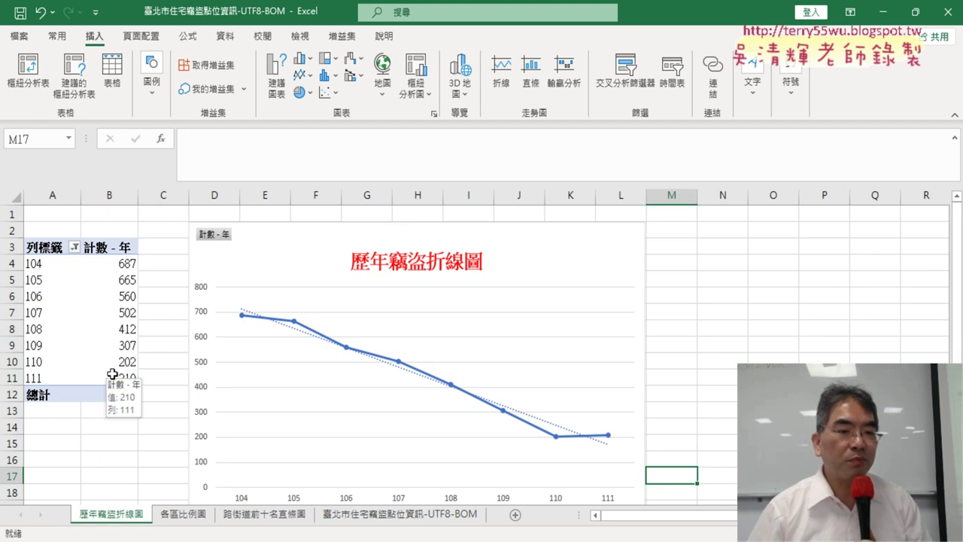
{"action": "left_click", "coordinate": [204, 516]}
{"action": "left_click", "coordinate": [265, 516]}
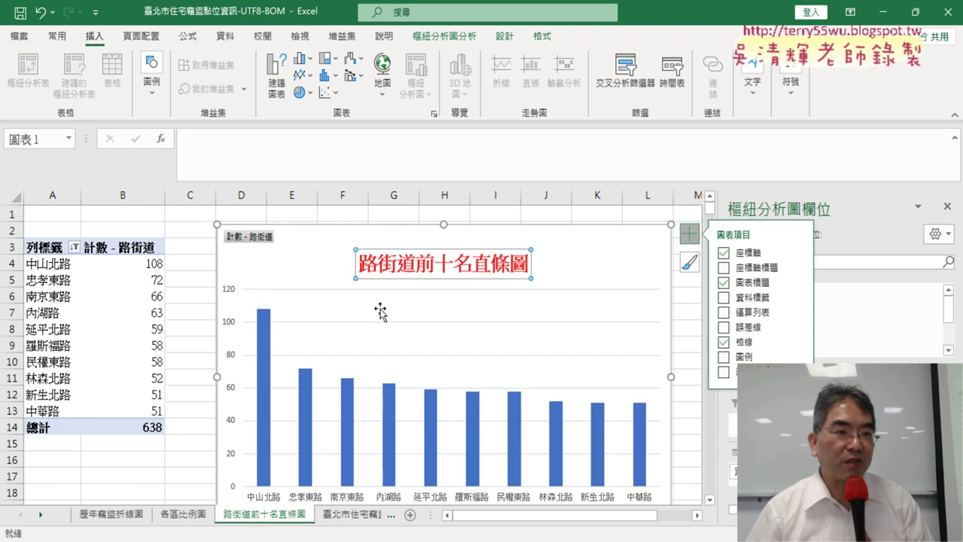
{"action": "left_click", "coordinate": [19, 36]}
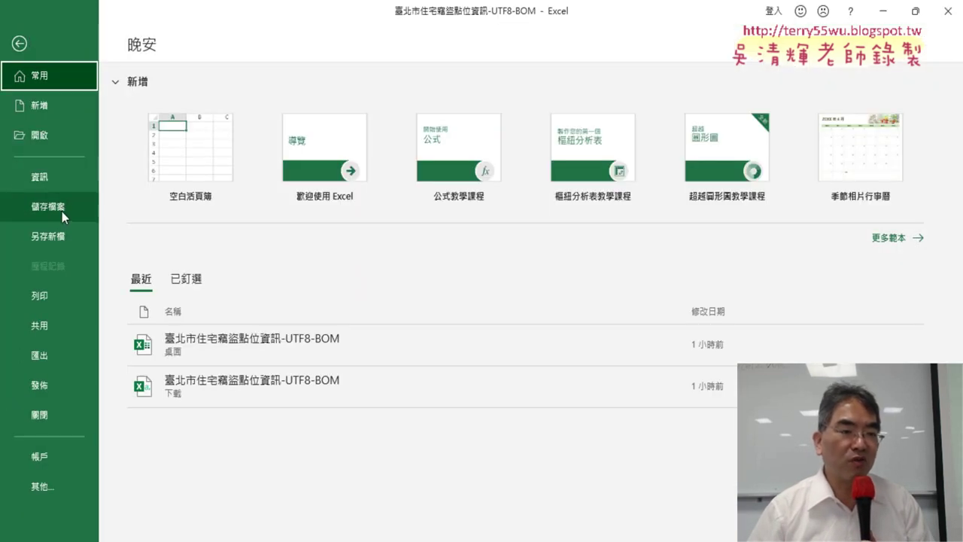
Save the workbook with 儲存檔案
{"action": "left_click", "coordinate": [61, 211]}
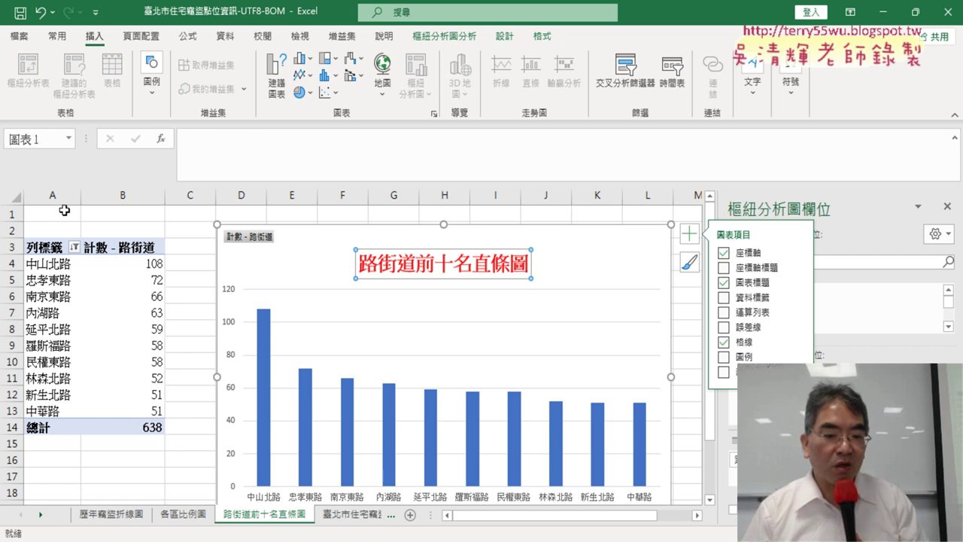
Widen the sheet-tab area and switch to the 臺北市住宅竊盜點位資訊-UTF8-BOM data sheet
{"action": "left_click_drag", "start_coordinate": [441, 517], "coordinate": [617, 517]}
{"action": "left_click", "coordinate": [424, 516]}
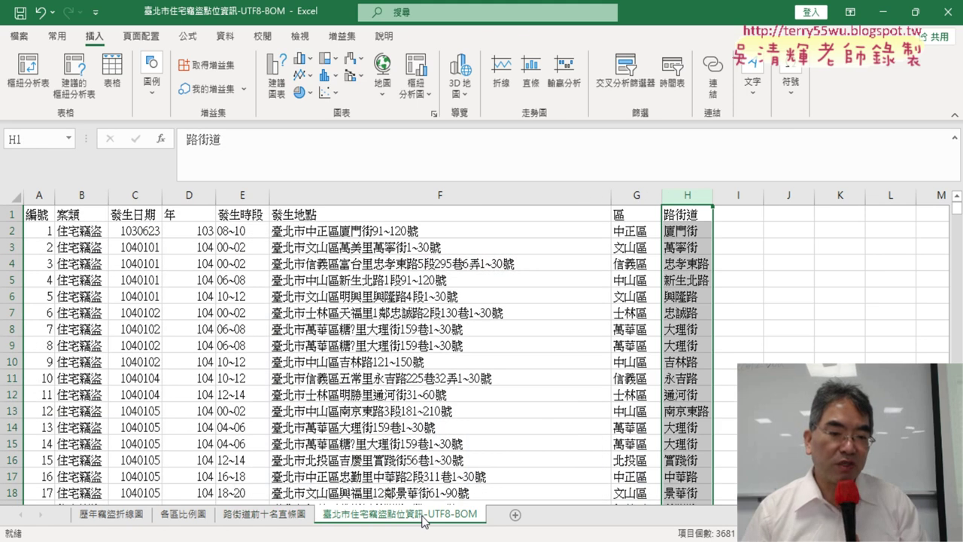